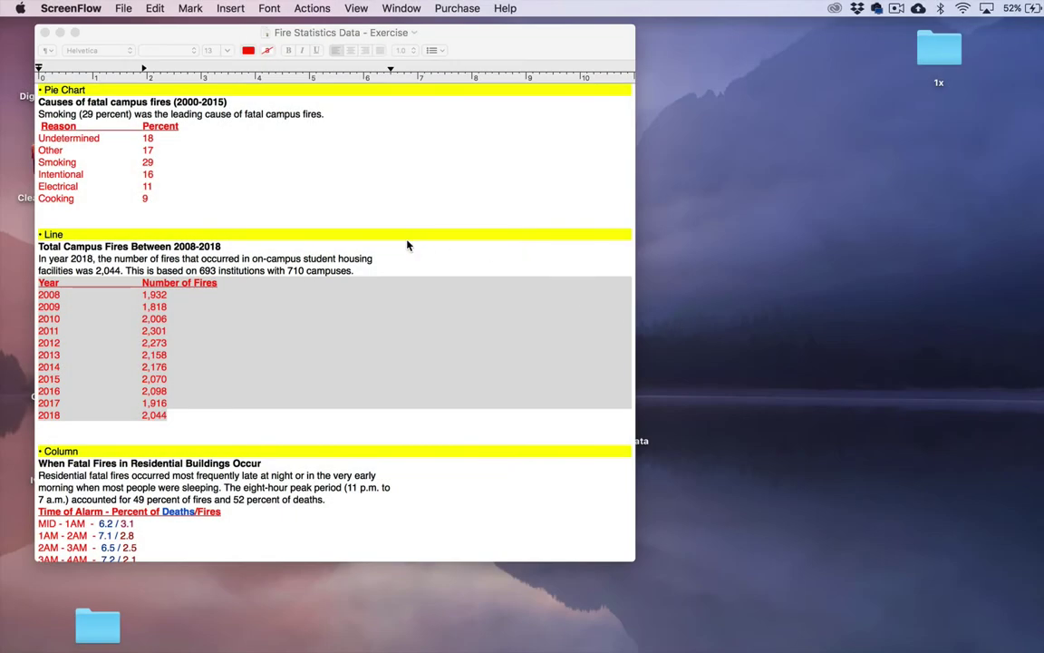
Step: Activate the Fire Statistics Data document in TextEdit and clear the selection over its table
click(407, 241)
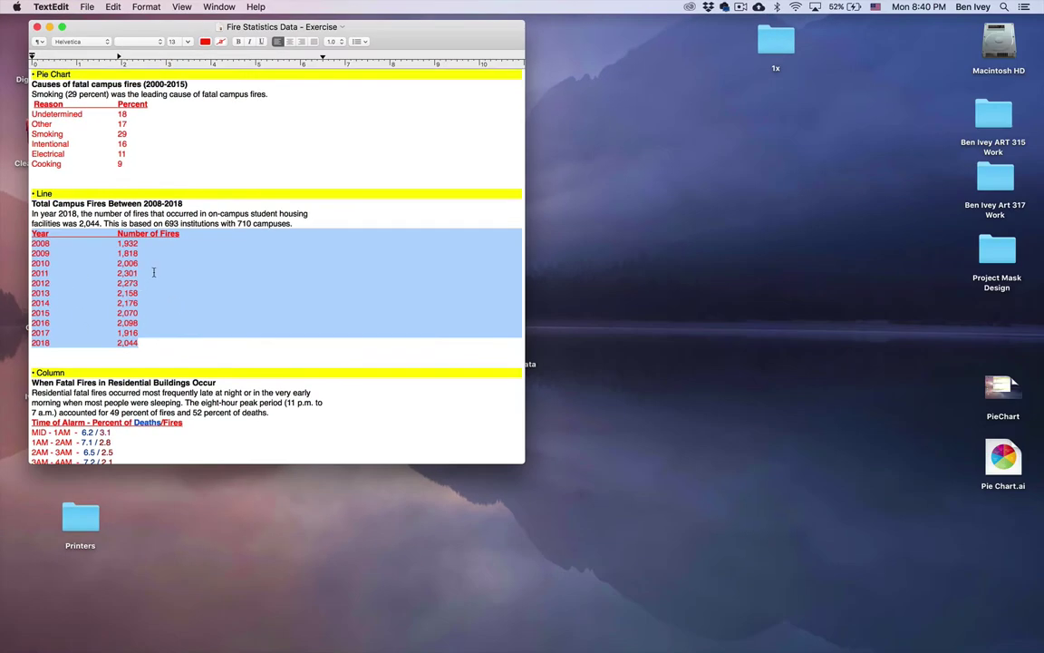
click(156, 272)
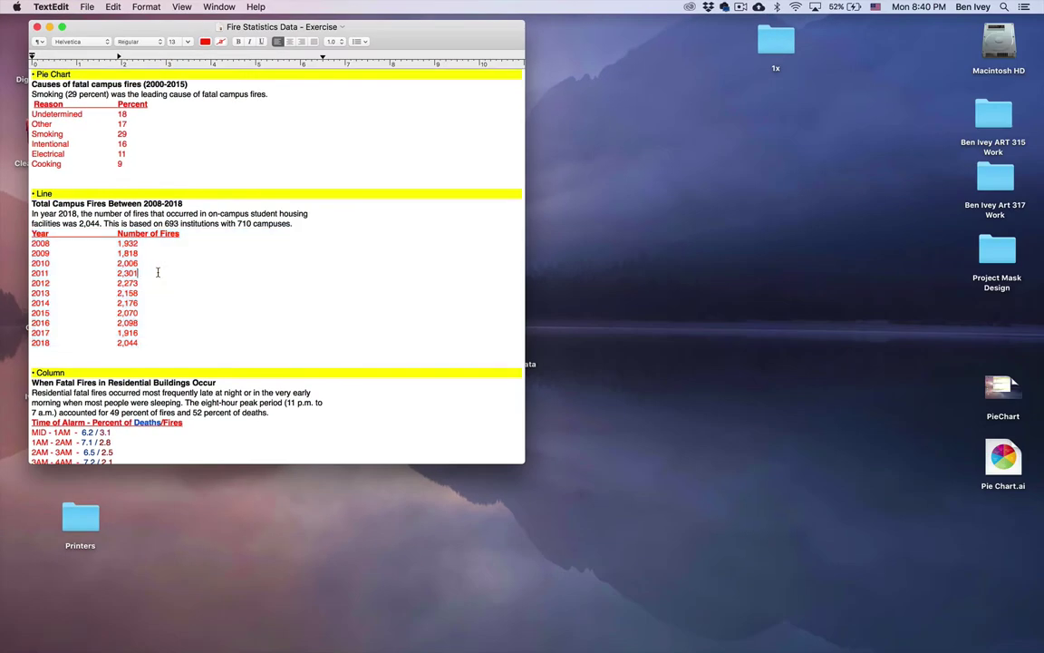
Step: Switch to Illustrator and create a 10 × 10 in RGB document named 'Line Graph'
mouse_move(393, 649)
click(233, 638)
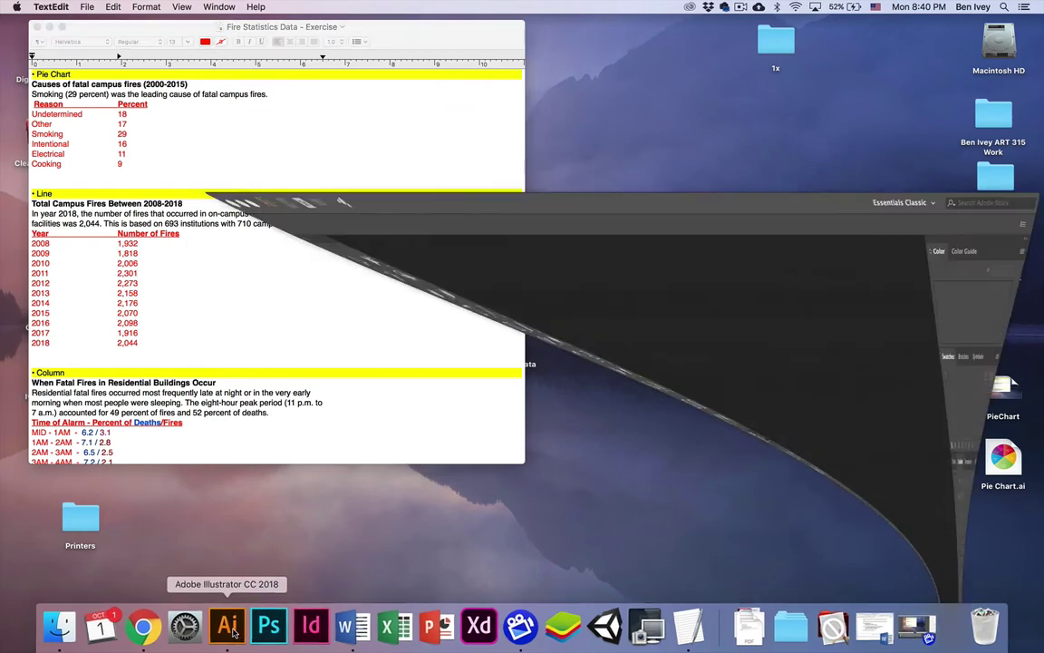
click(106, 7)
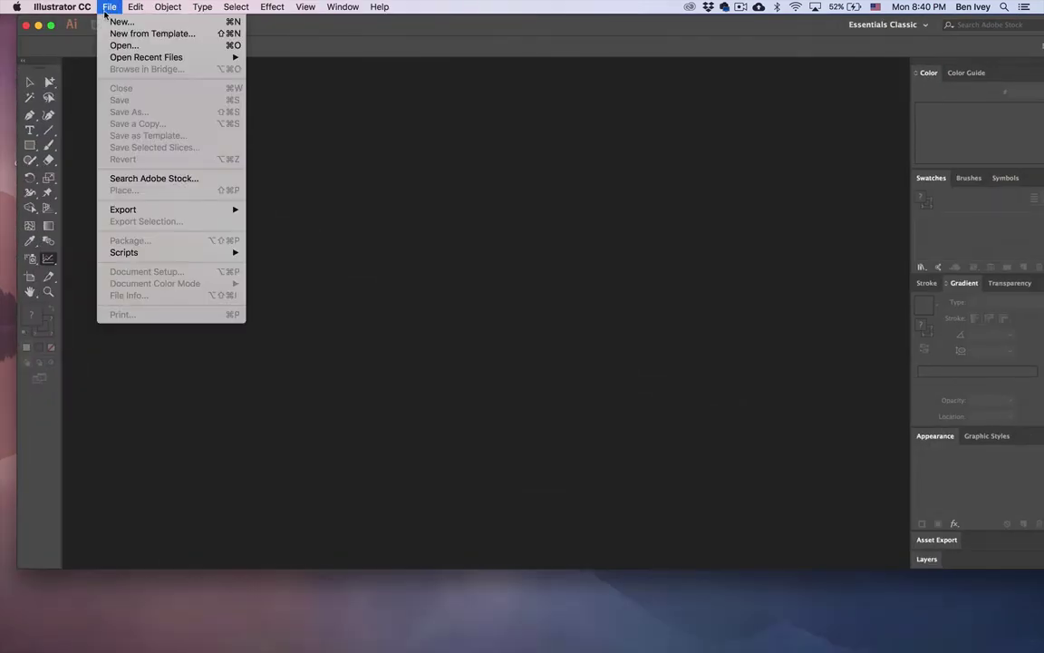
click(118, 21)
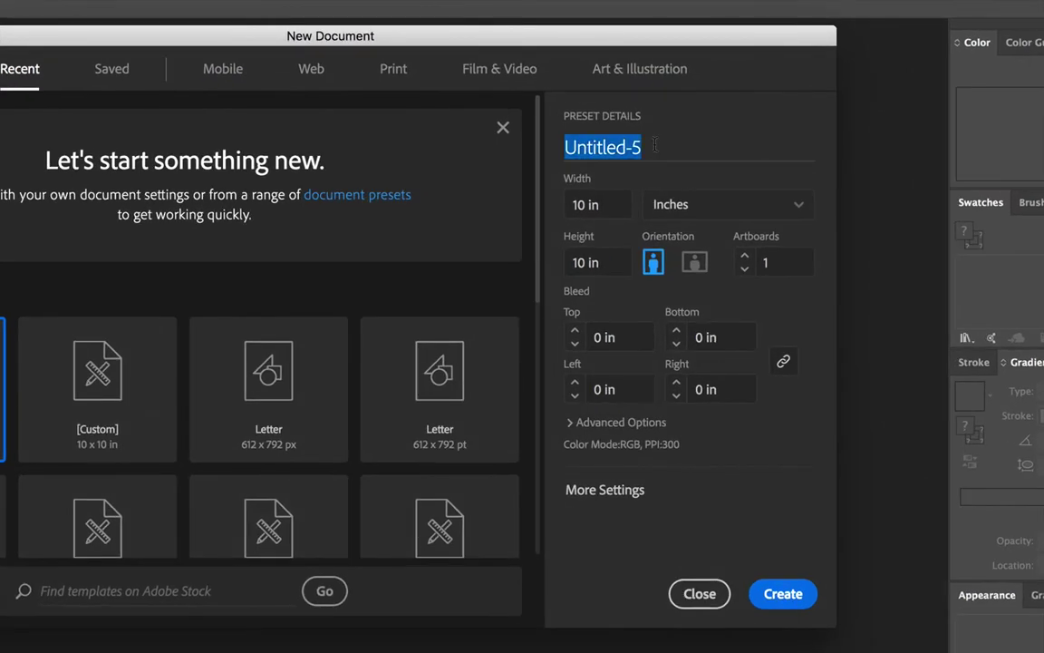
text(Line Graph)
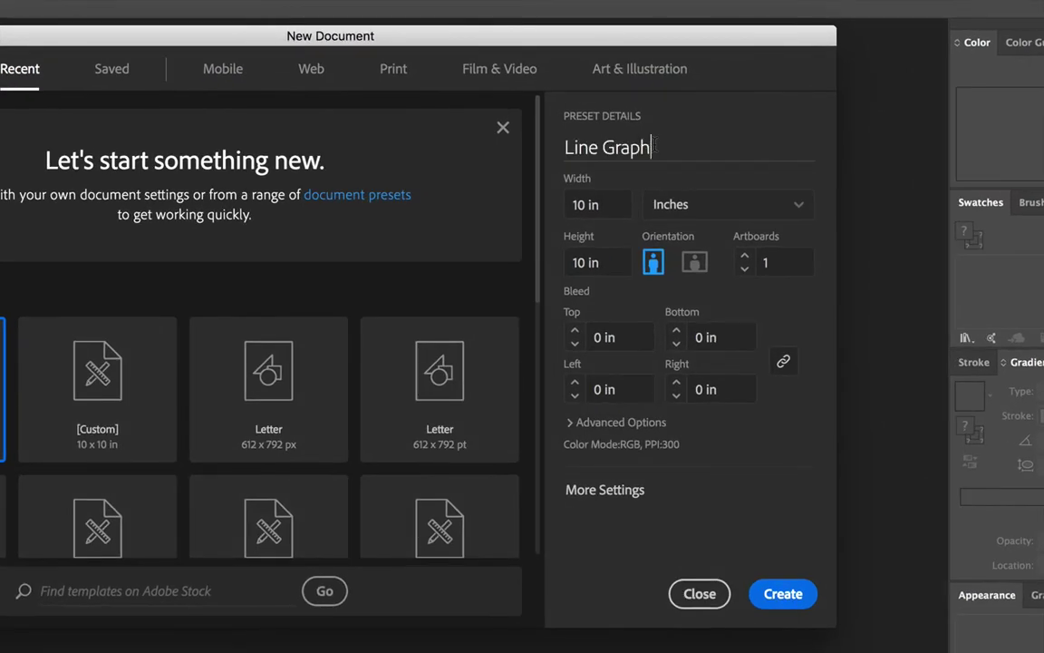
key(Tab)
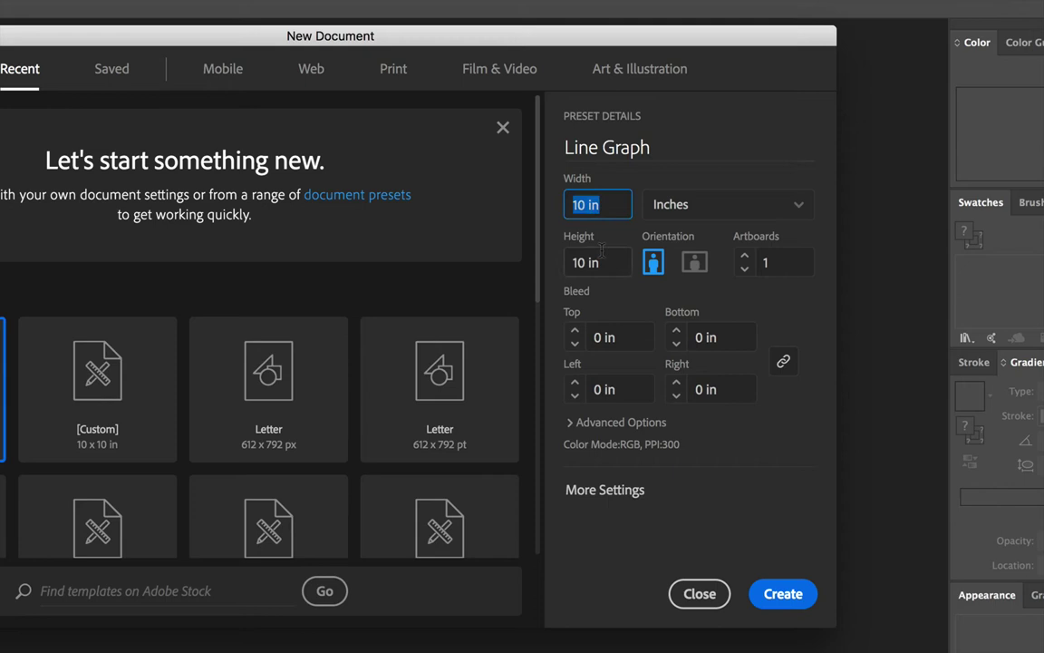
key(Tab)
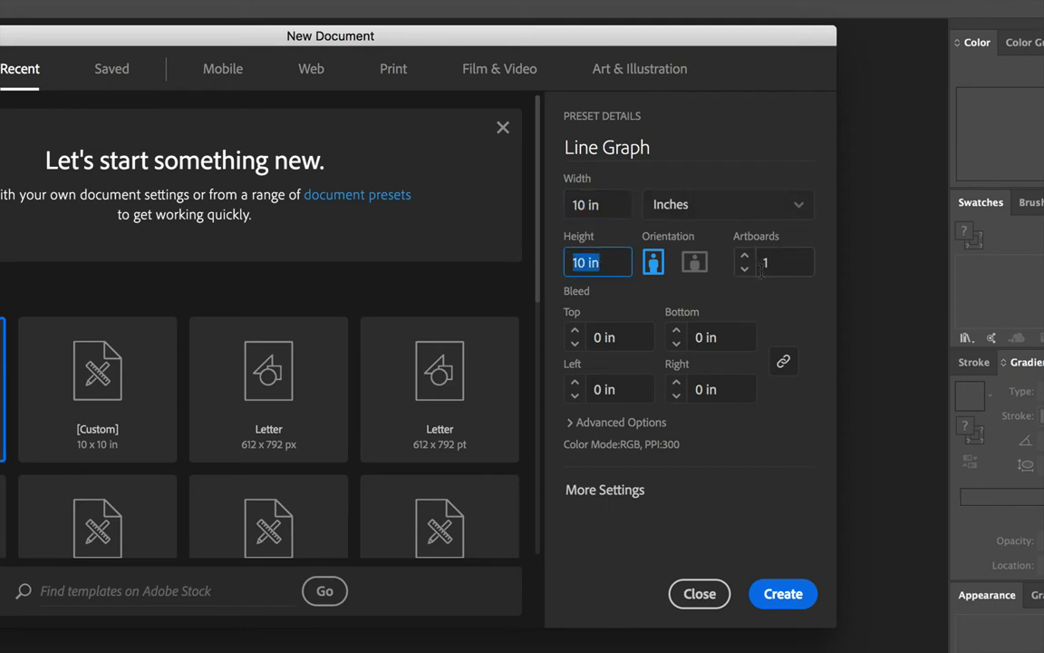
click(572, 423)
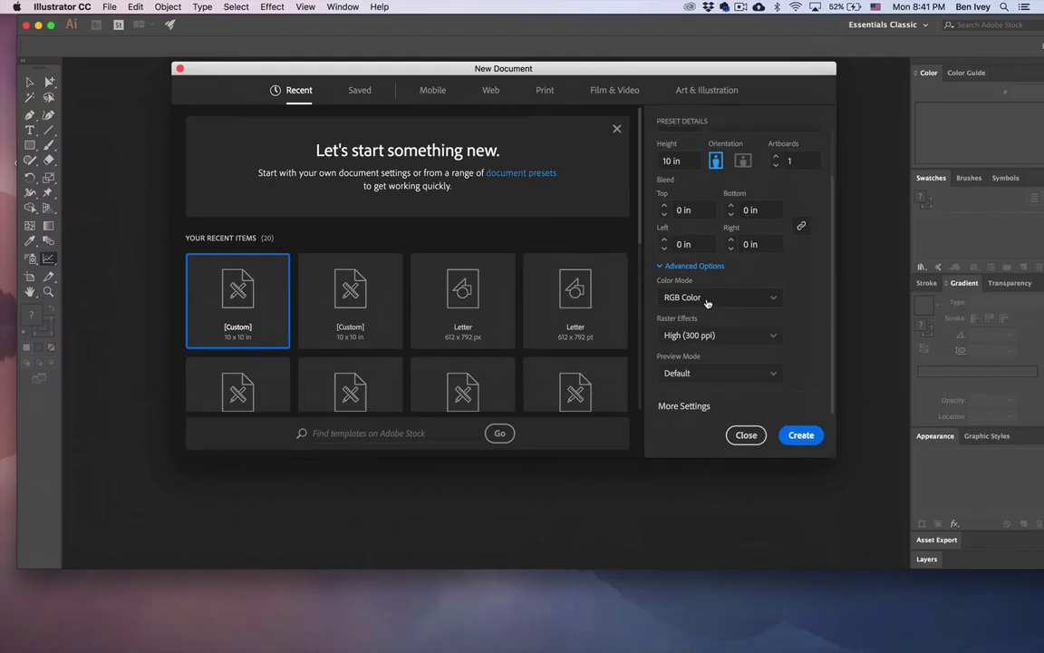
click(801, 434)
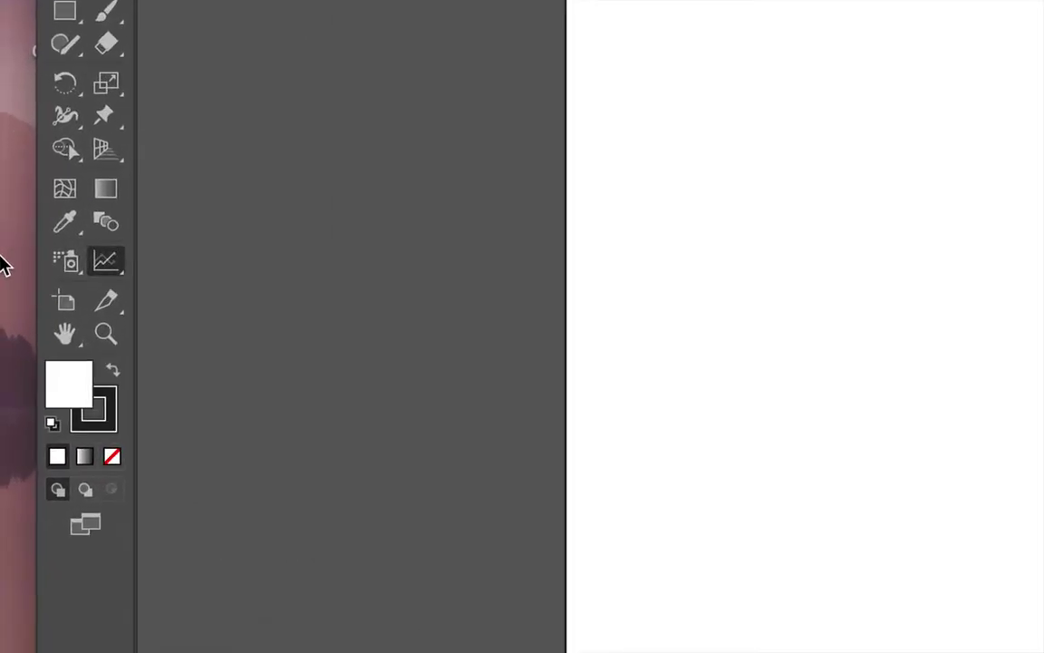
Step: Choose the Line Graph Tool and drag out a graph area across most of the artboard
click(105, 262)
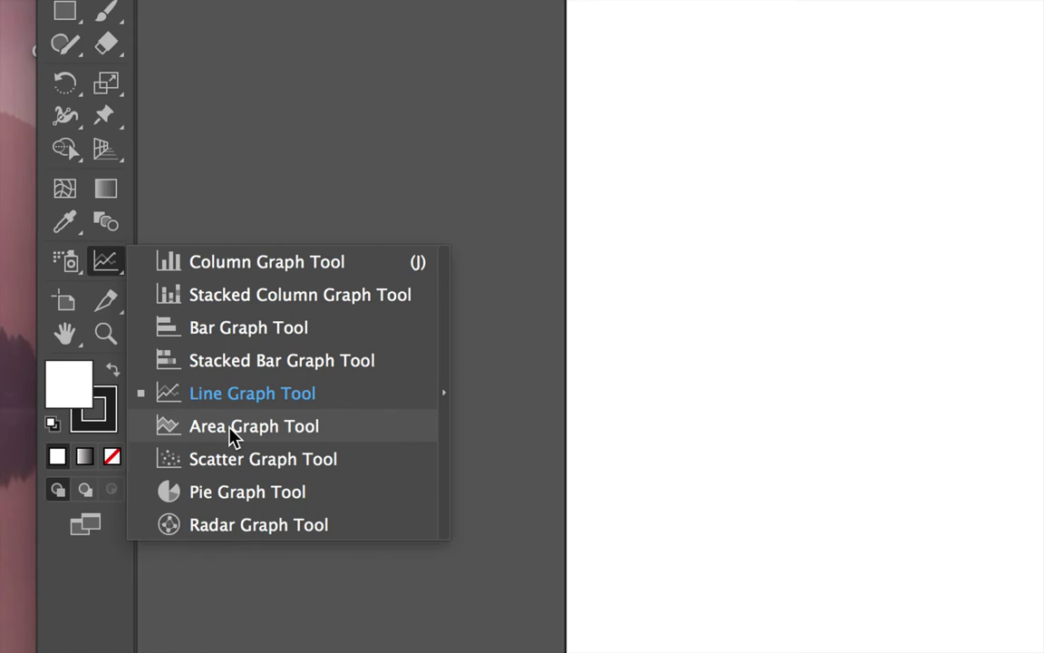
click(218, 398)
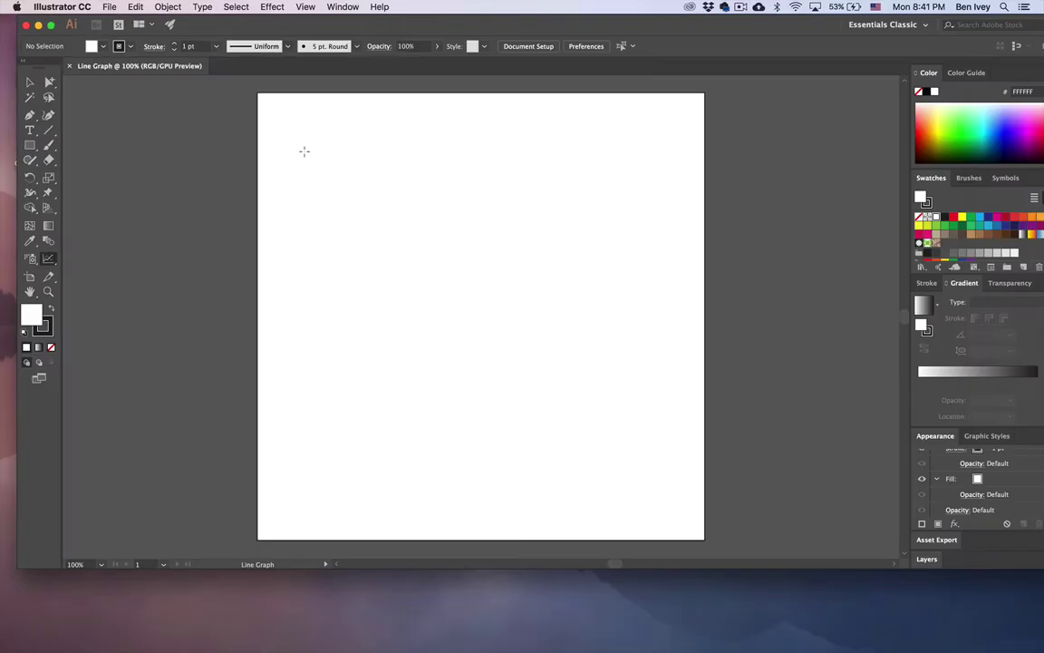
drag(277, 118, 700, 535)
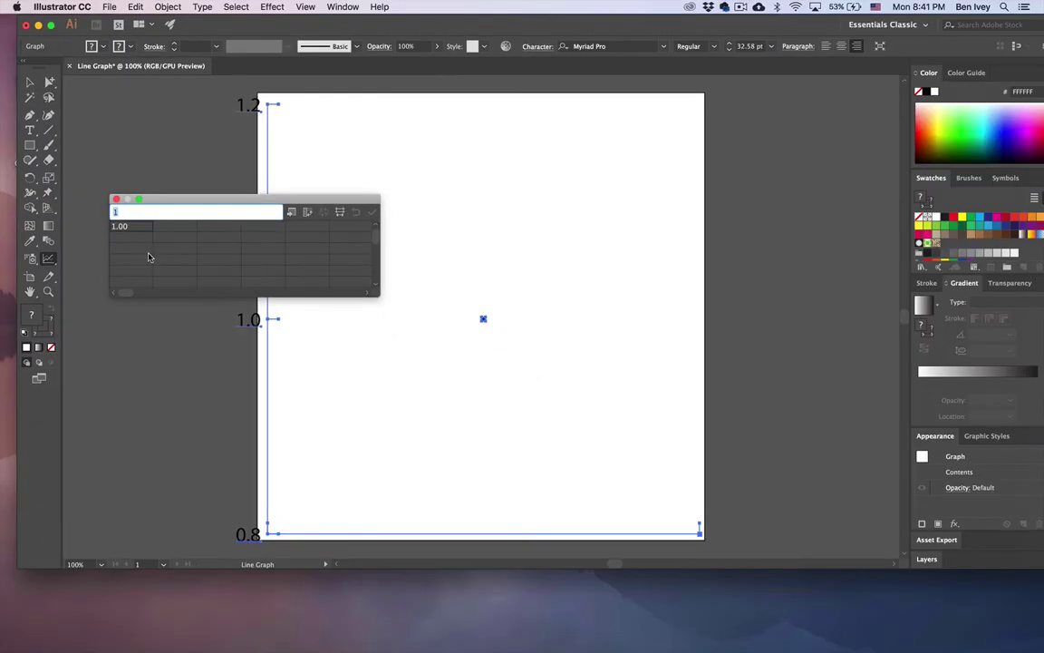
Step: Copy the 2008–2018 year and fire-count rows from the TextEdit document
drag(183, 23, 576, 5)
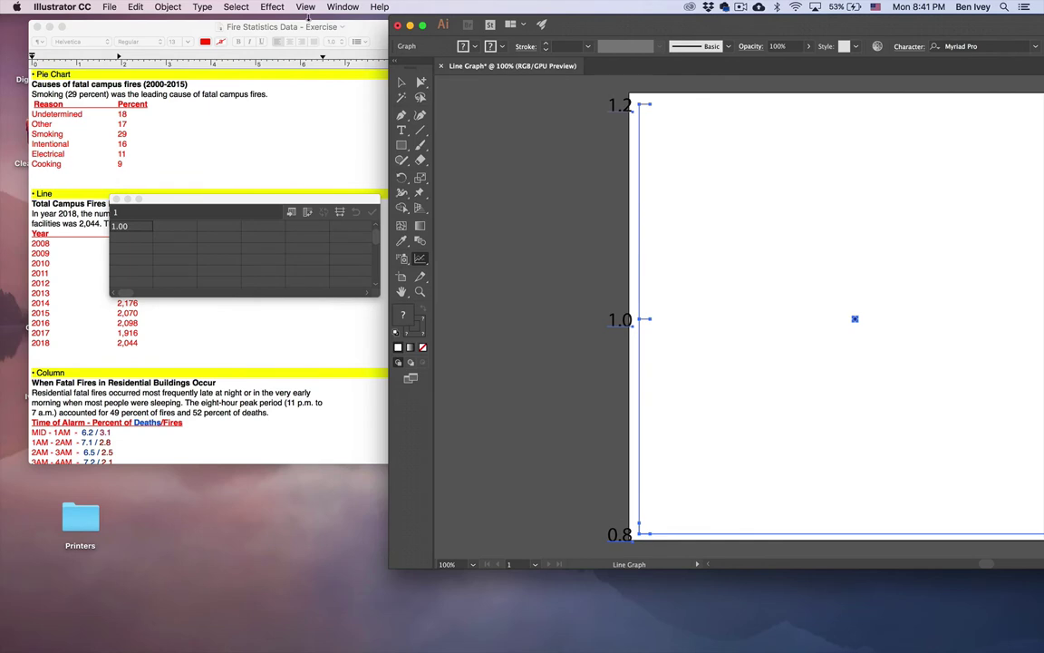
click(264, 34)
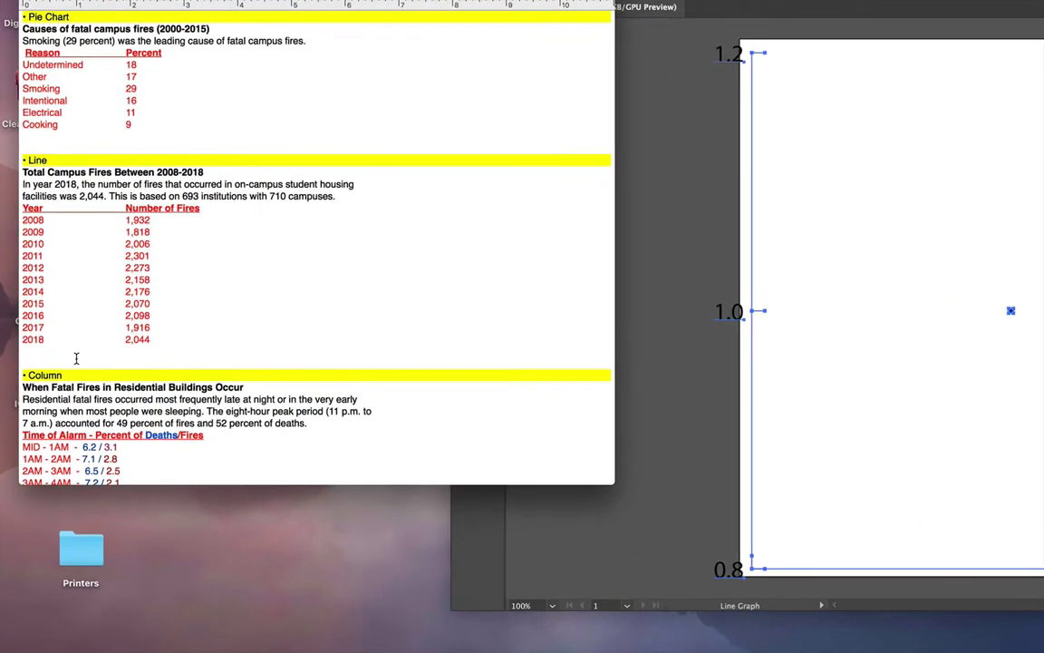
drag(78, 342, 19, 218)
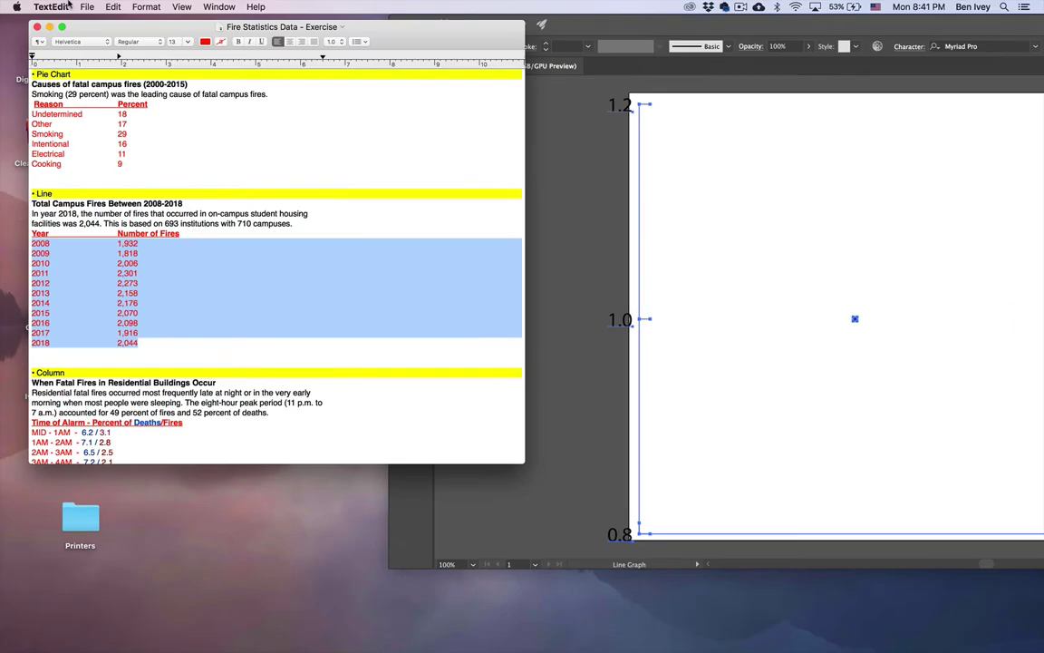
click(114, 6)
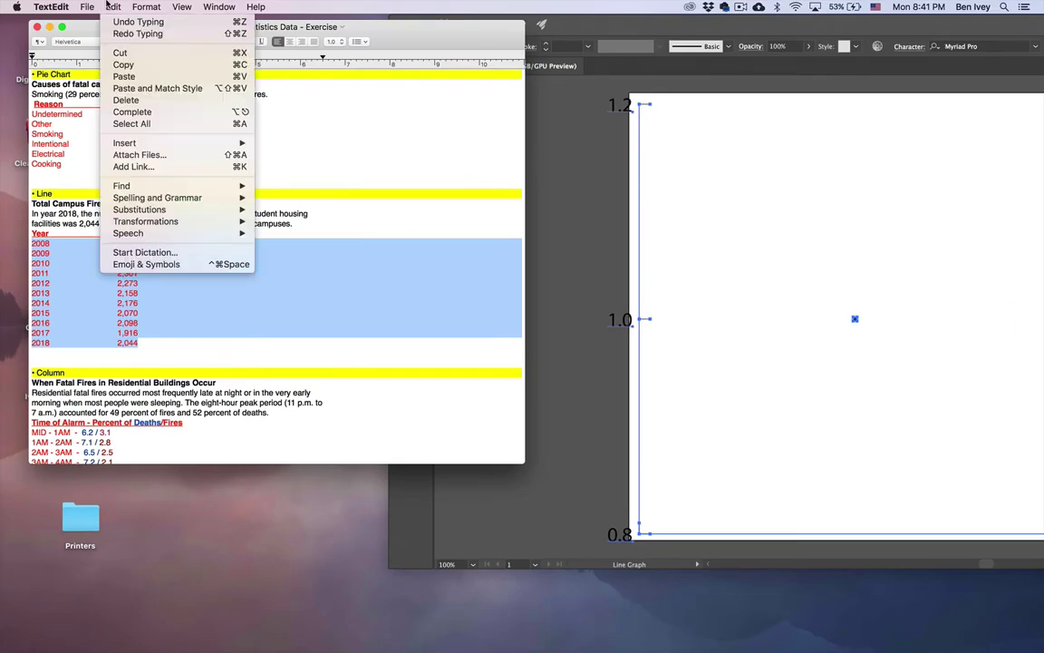
click(122, 65)
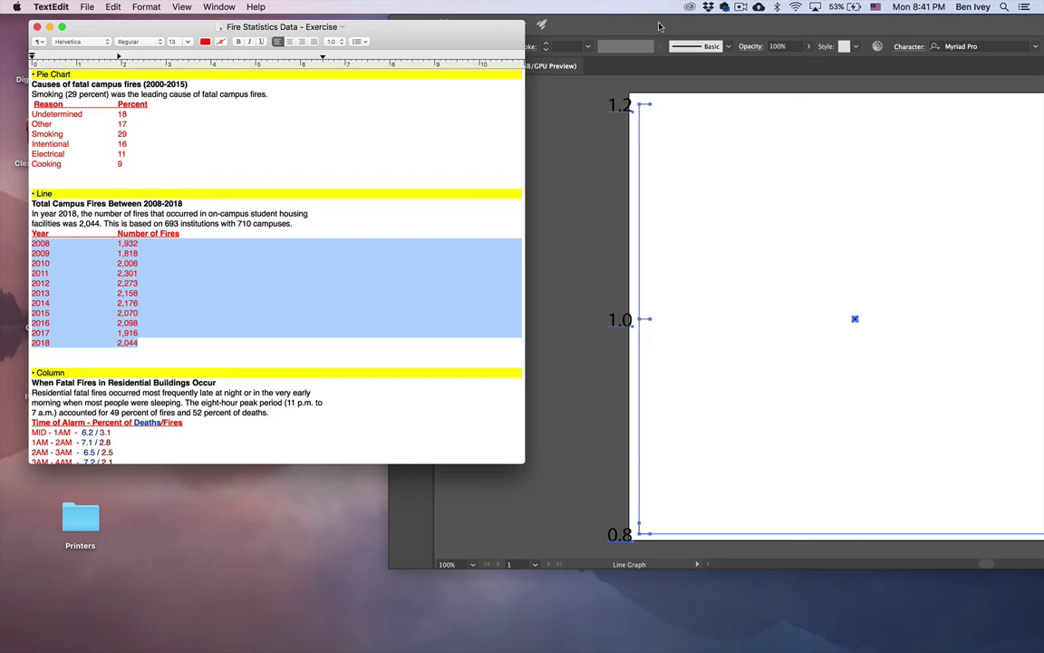
Step: Paste the copied rows into the first cell of Illustrator's graph data table
click(593, 20)
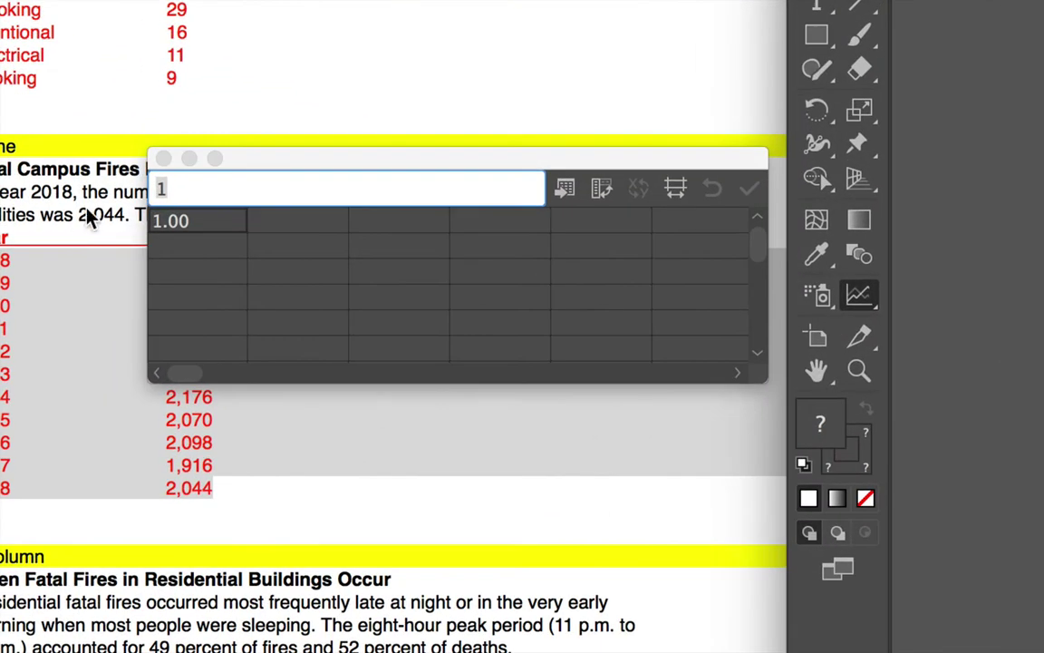
click(139, 227)
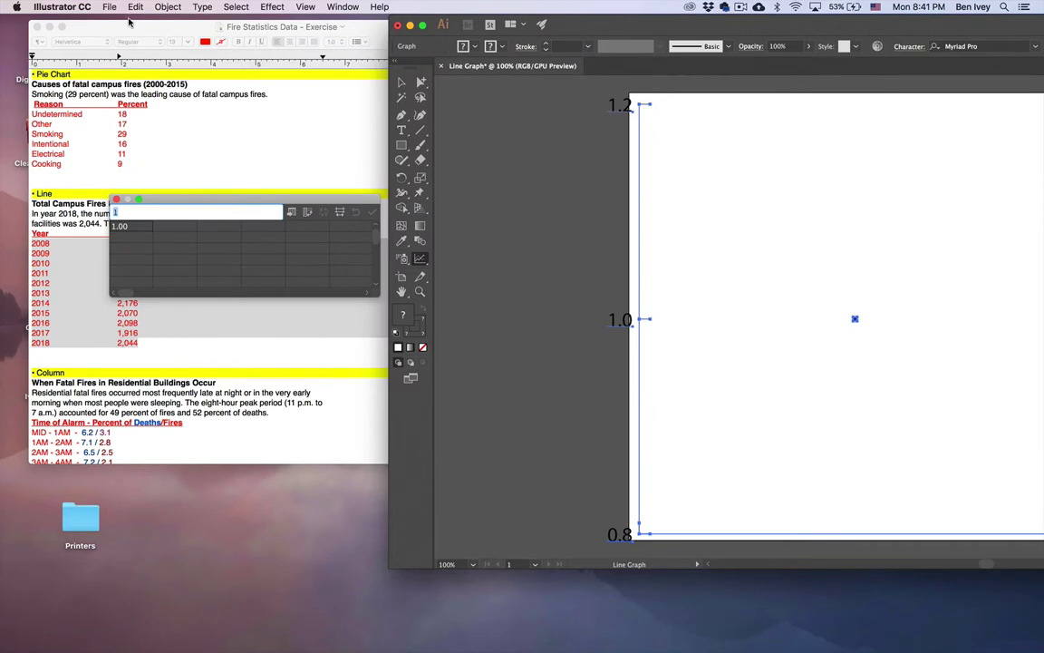
click(135, 7)
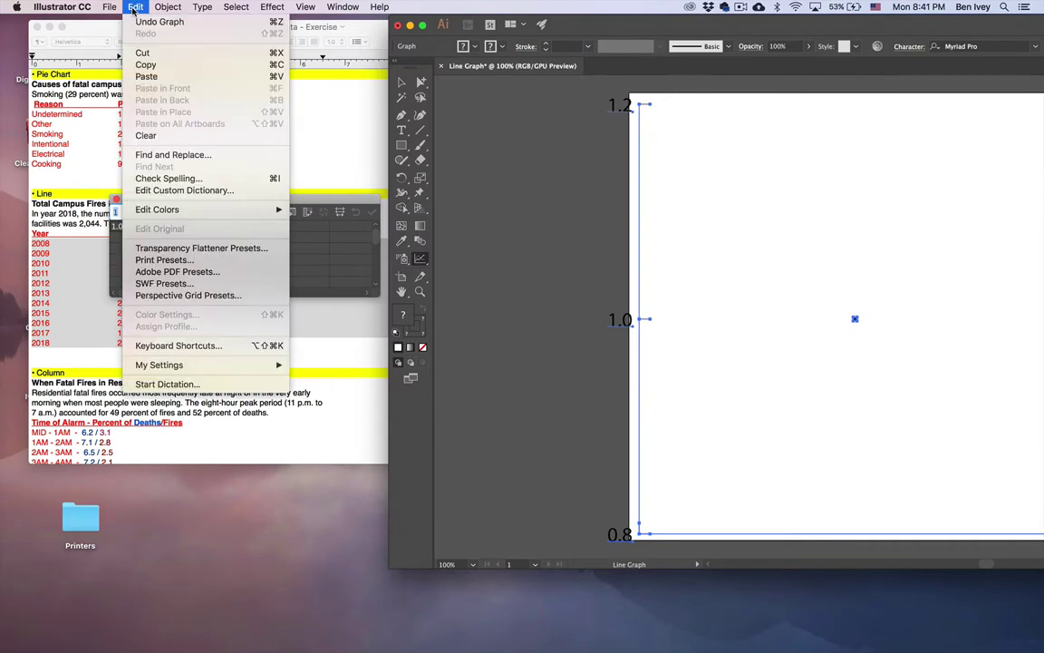
click(147, 76)
Step: Enlarge the Graph Data window and wrap 2008 and 2009 in quotation marks
drag(379, 296, 454, 426)
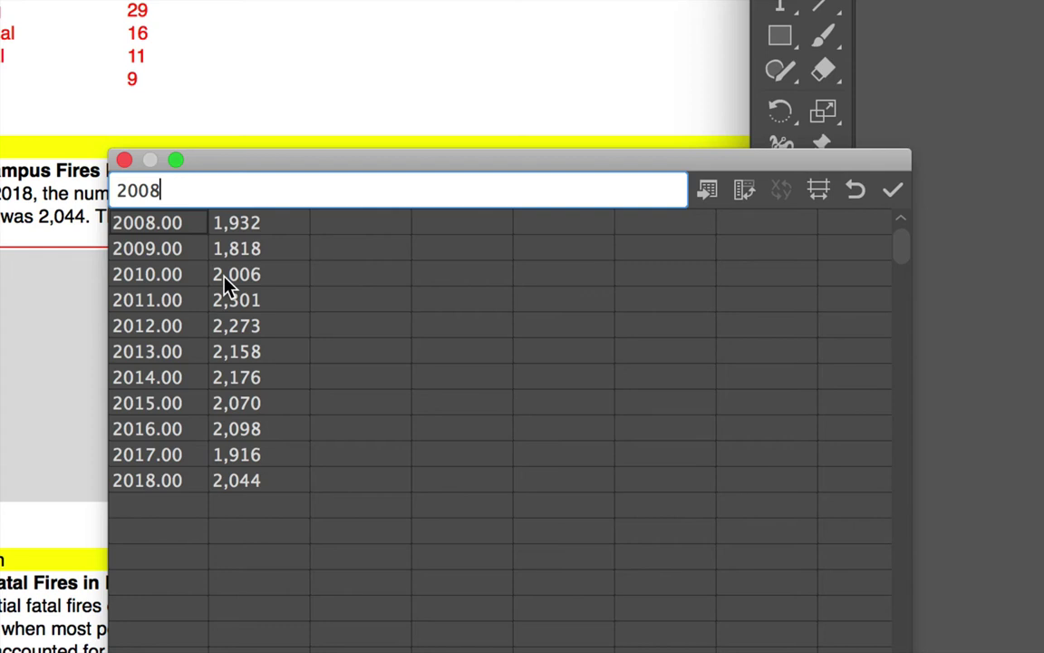
click(116, 190)
text(")
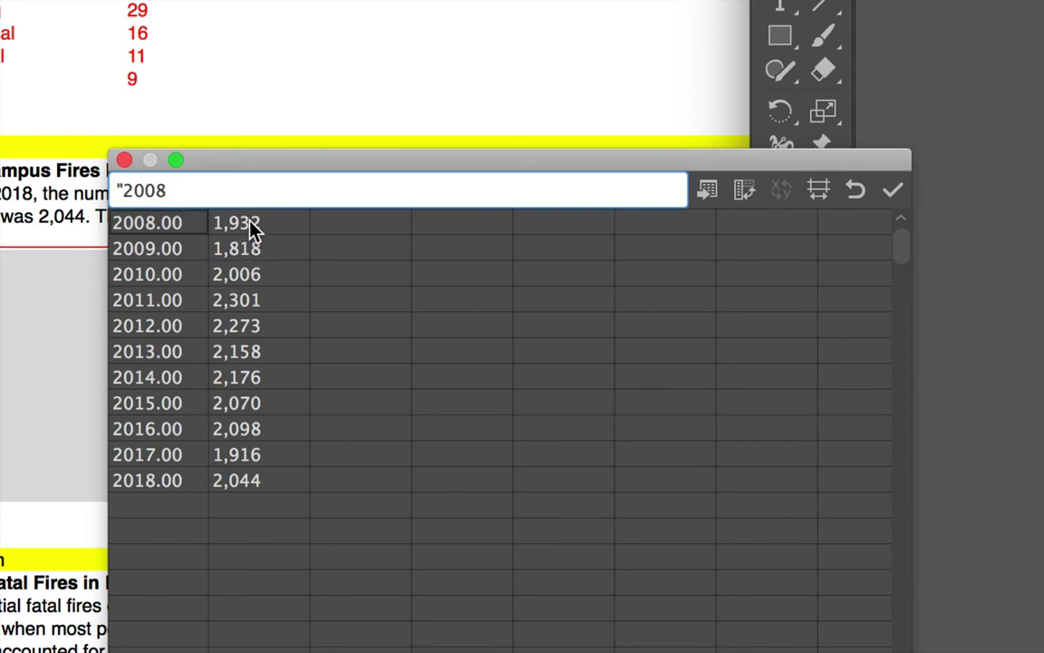
click(226, 195)
text(")
key(Return)
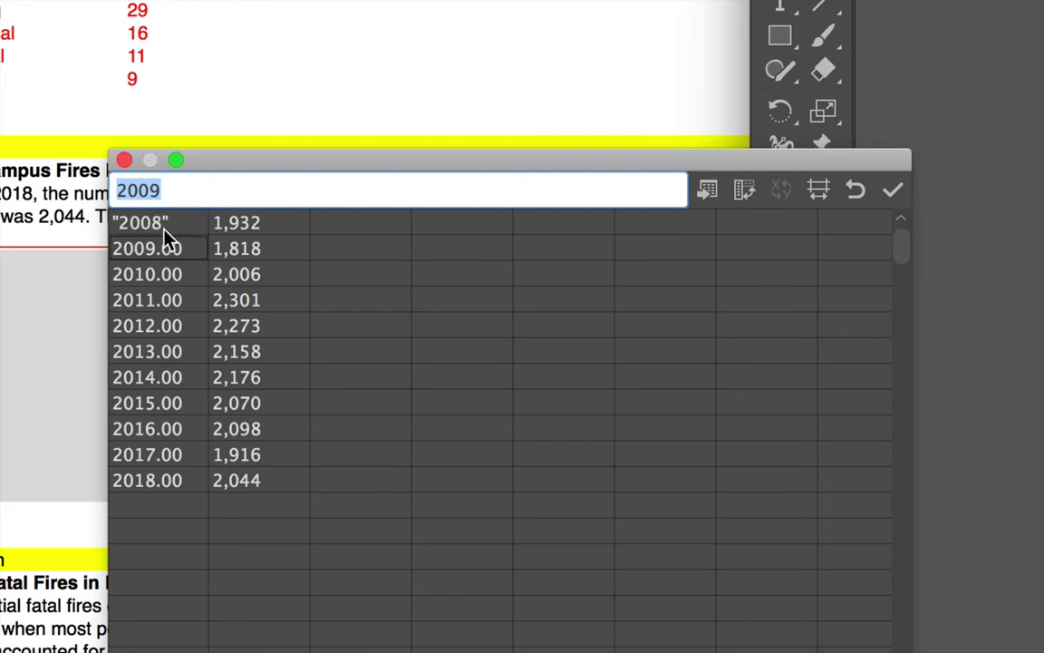
click(116, 190)
text(")
click(184, 189)
text(")
key(Return)
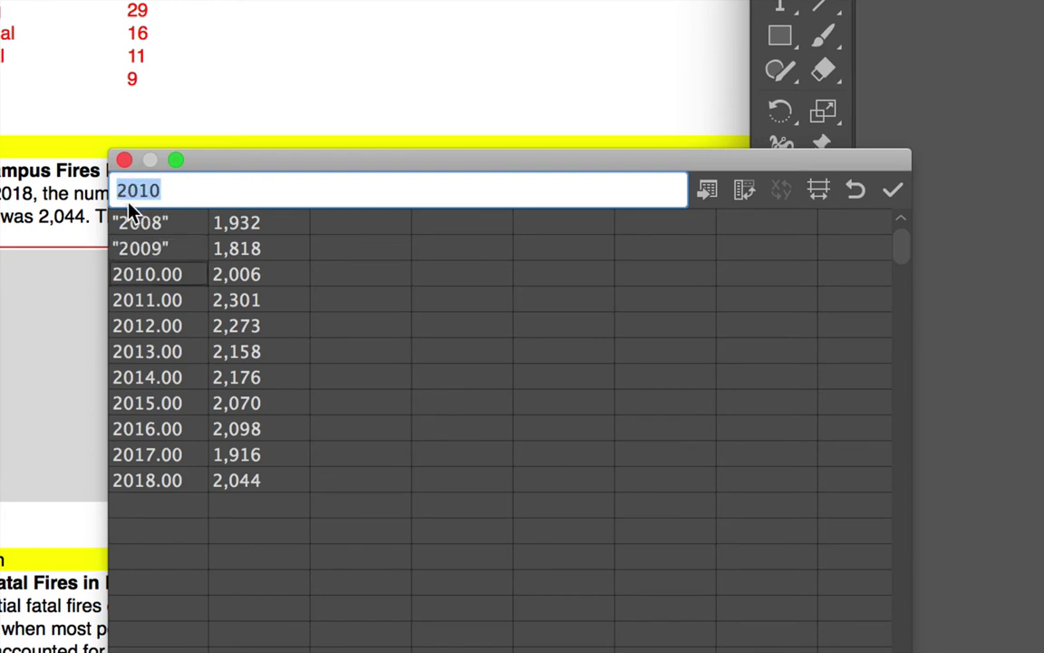
Step: Quote the 2010 and 2011 year entries and retype the 2012 entry
click(123, 194)
double_click(123, 196)
key(BackSpace)
text("2010")
key(Return)
click(117, 187)
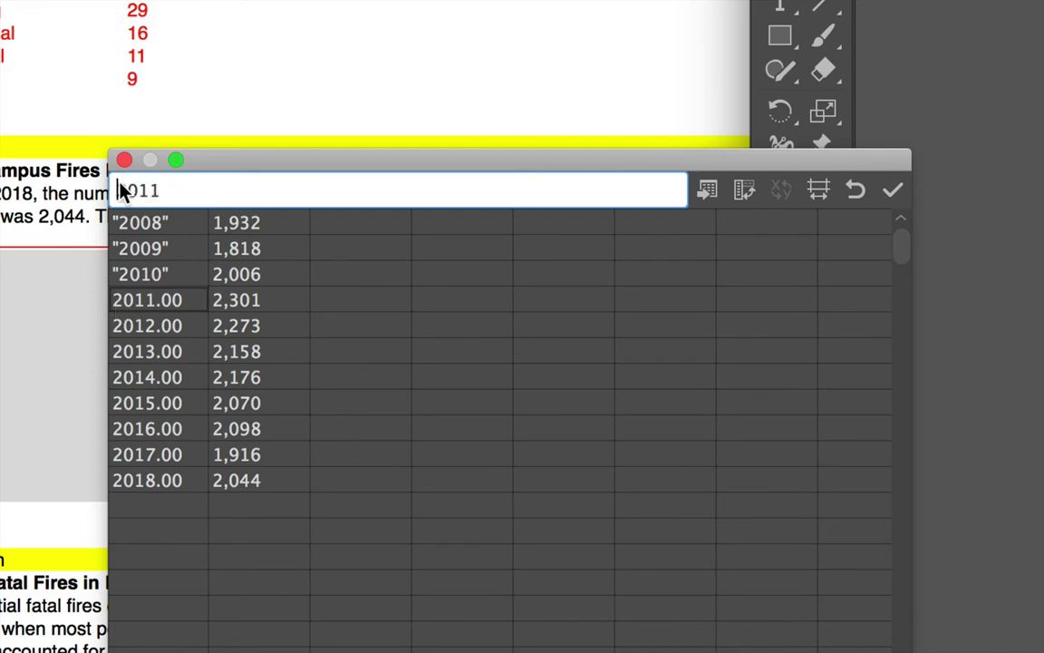
key(Return)
text(")
key(BackSpace)
text(2012)
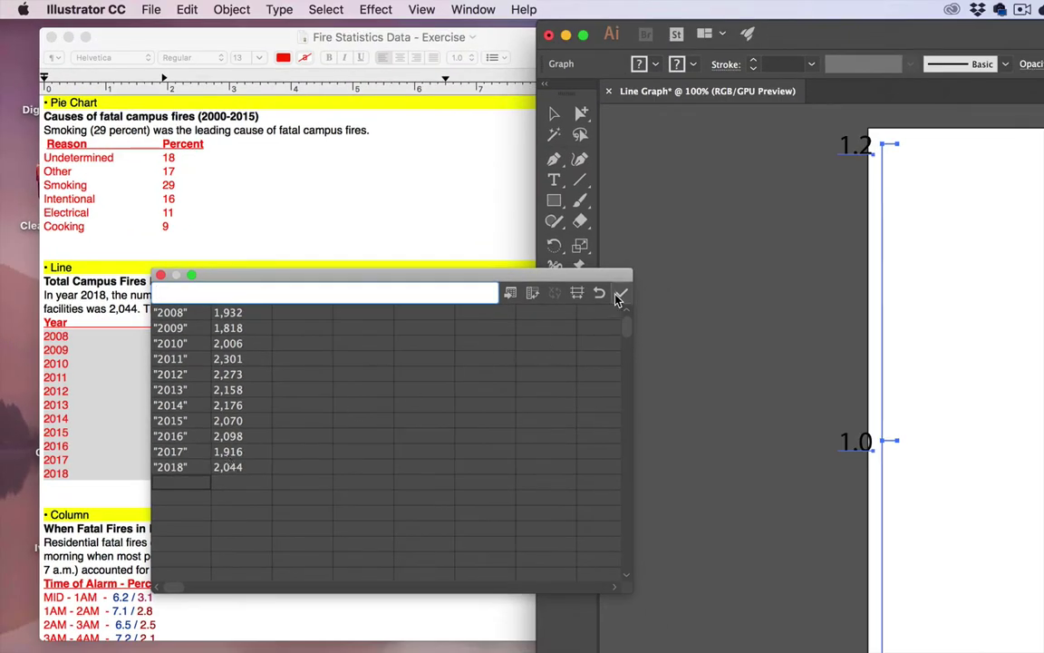
Step: Apply the data, dismiss the can't-create-graph warning, and select the 2008 count 1,932
click(619, 295)
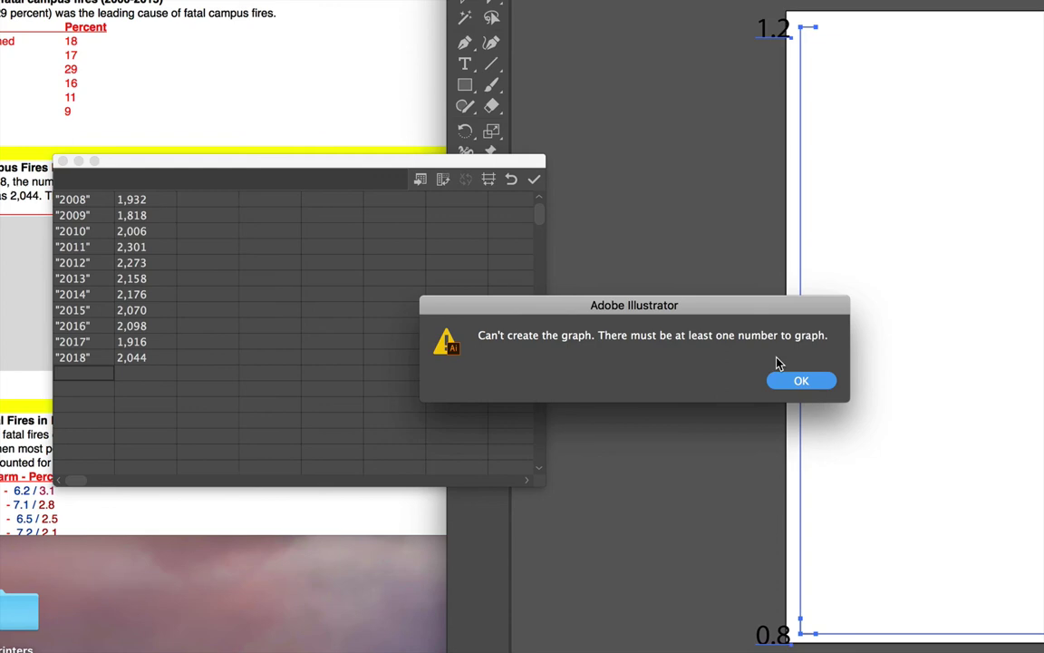
click(797, 380)
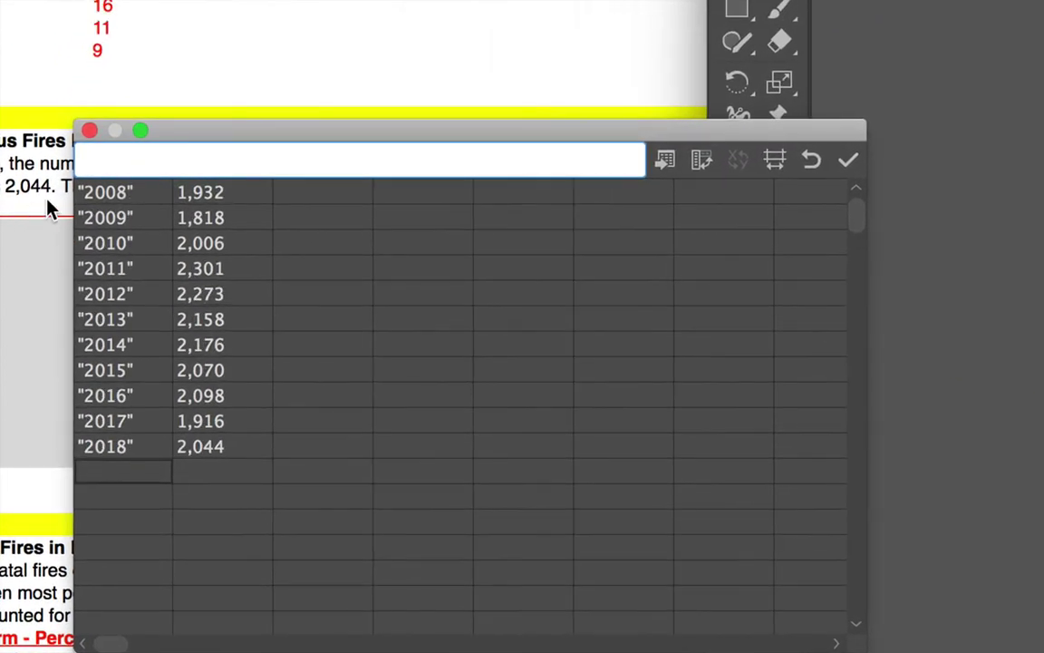
click(186, 202)
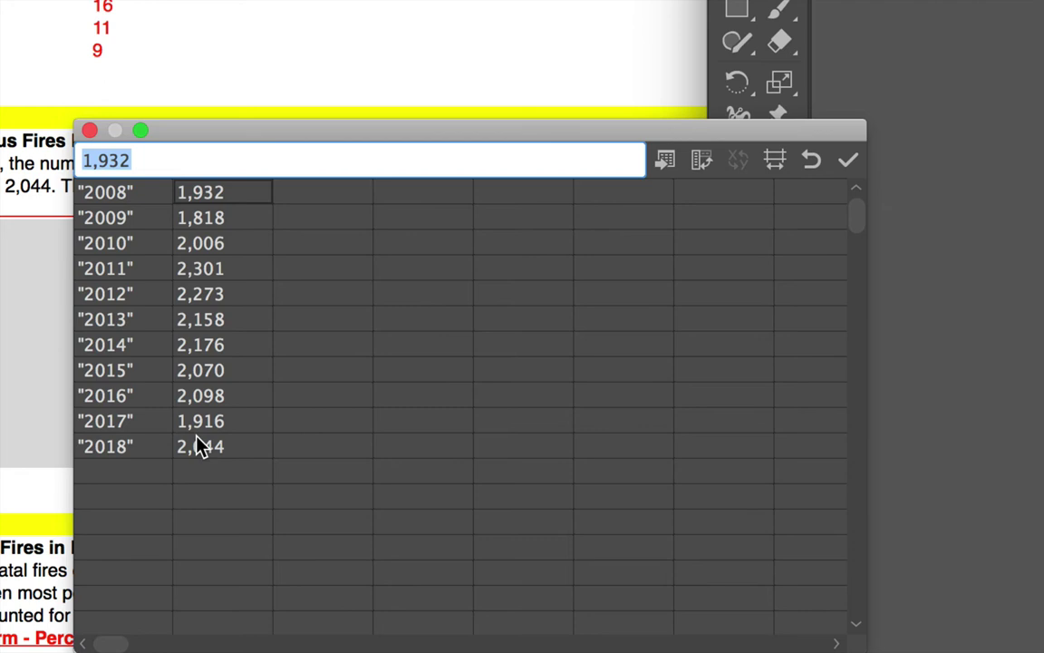
Step: Remove the commas from 1,932 and 1,818 so they read 1932 and 1818
click(90, 161)
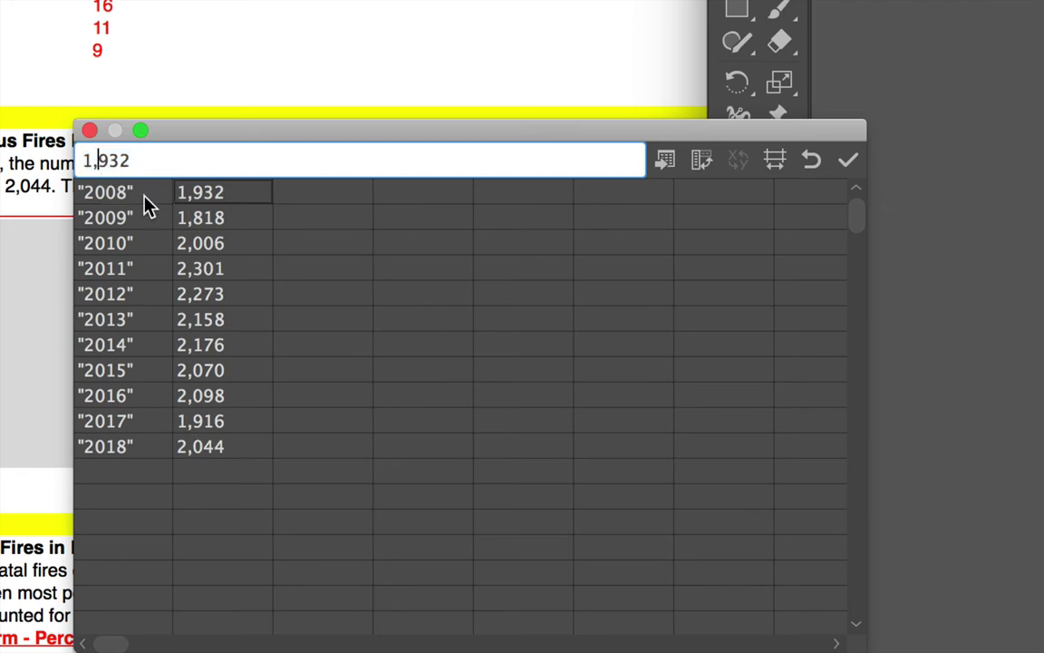
key(Delete)
key(Return)
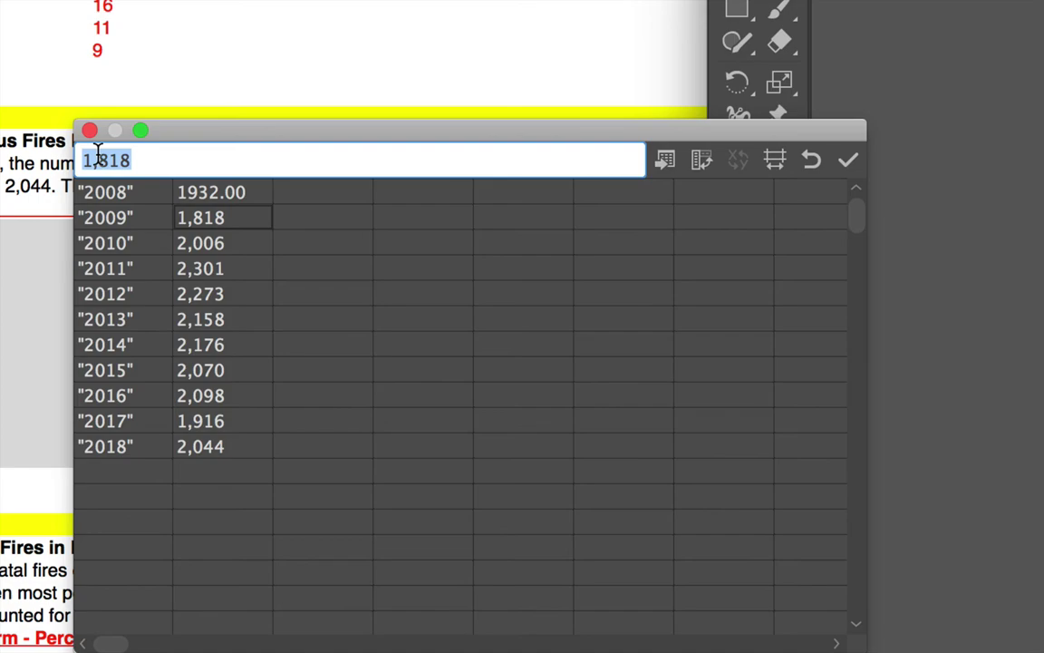
click(88, 160)
key(Delete)
key(Return)
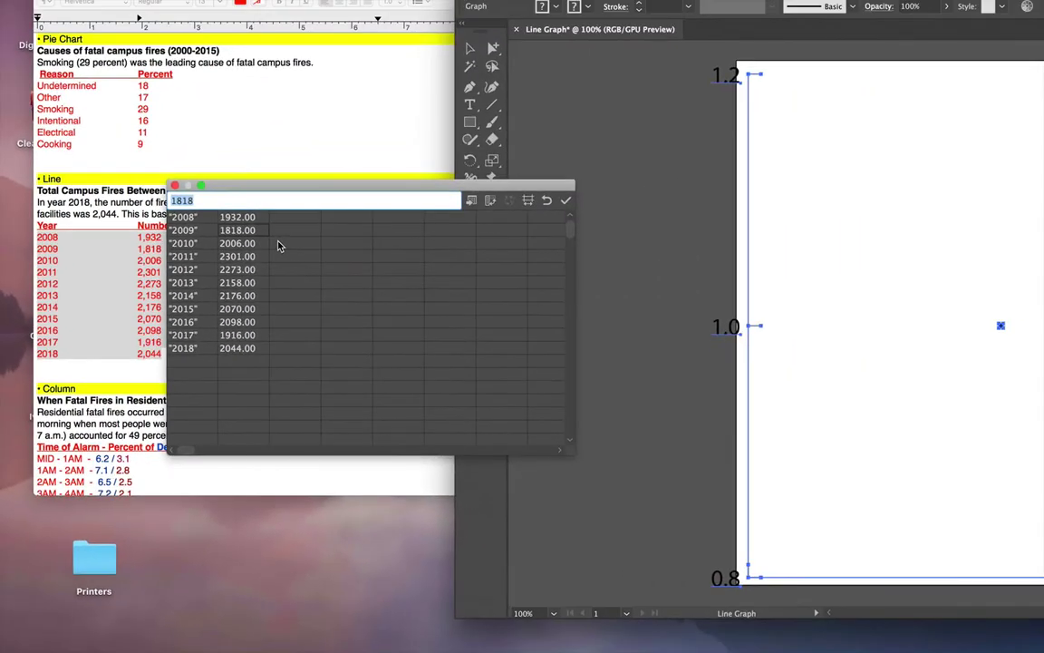
Step: Apply the data to plot the 2008–2018 line graph and close the data table
click(566, 205)
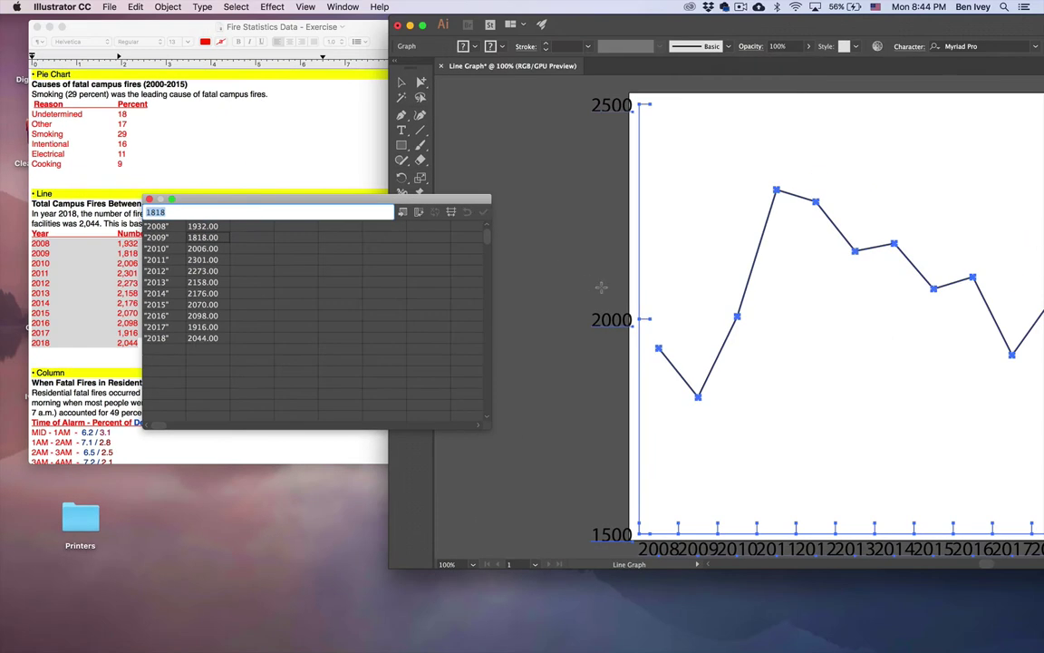
drag(807, 25, 537, 27)
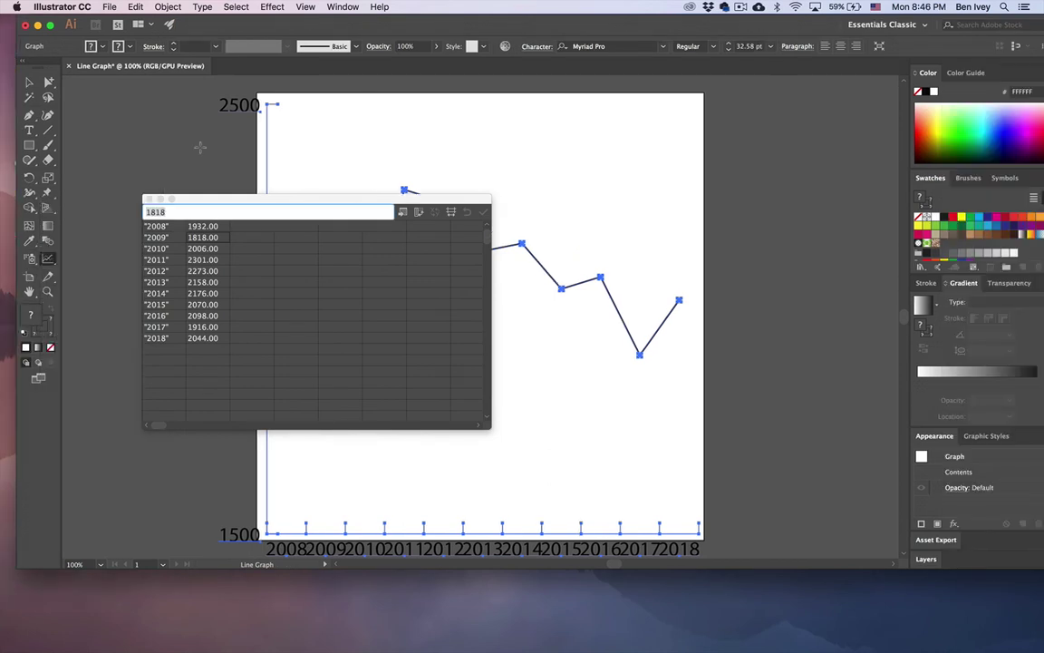
click(149, 198)
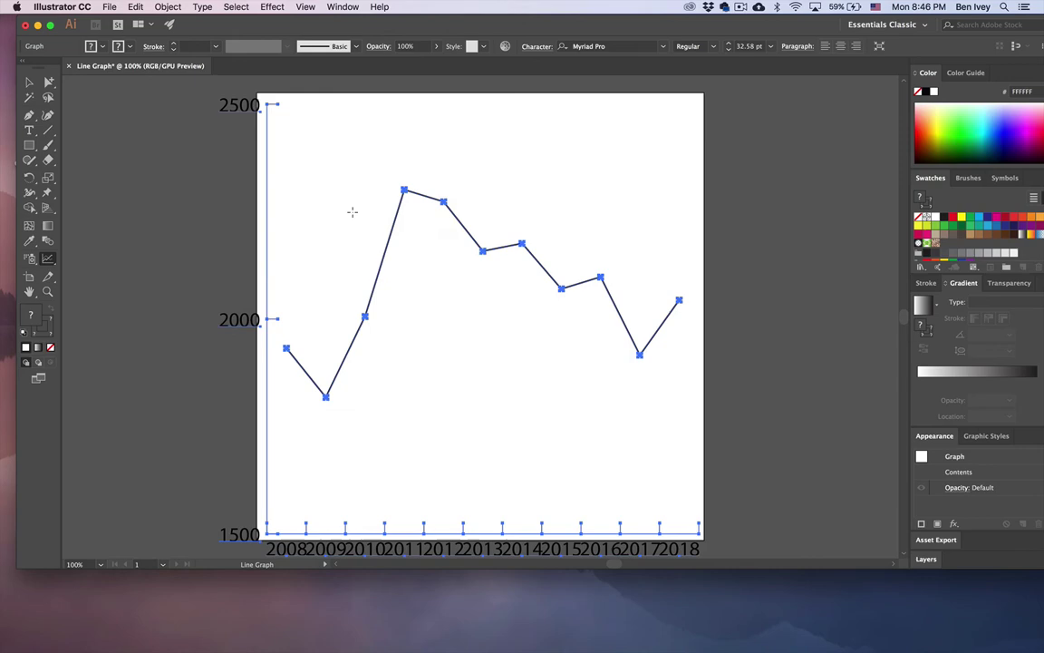
click(167, 6)
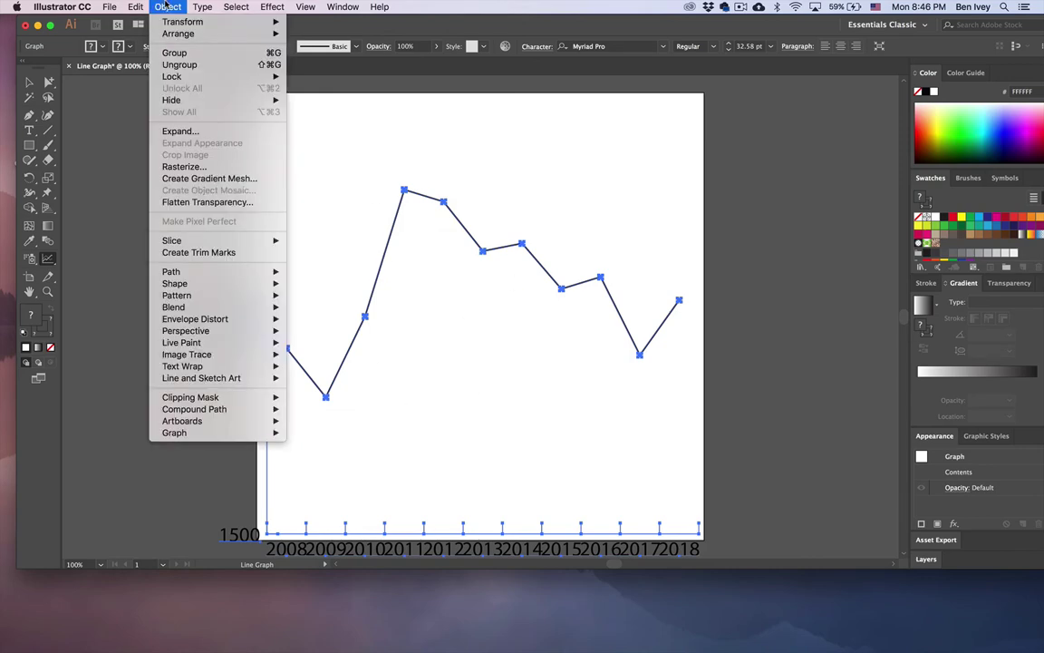
Step: Override the value axis to minimum 1500, maximum 2500 with 10 divisions
mouse_move(209, 437)
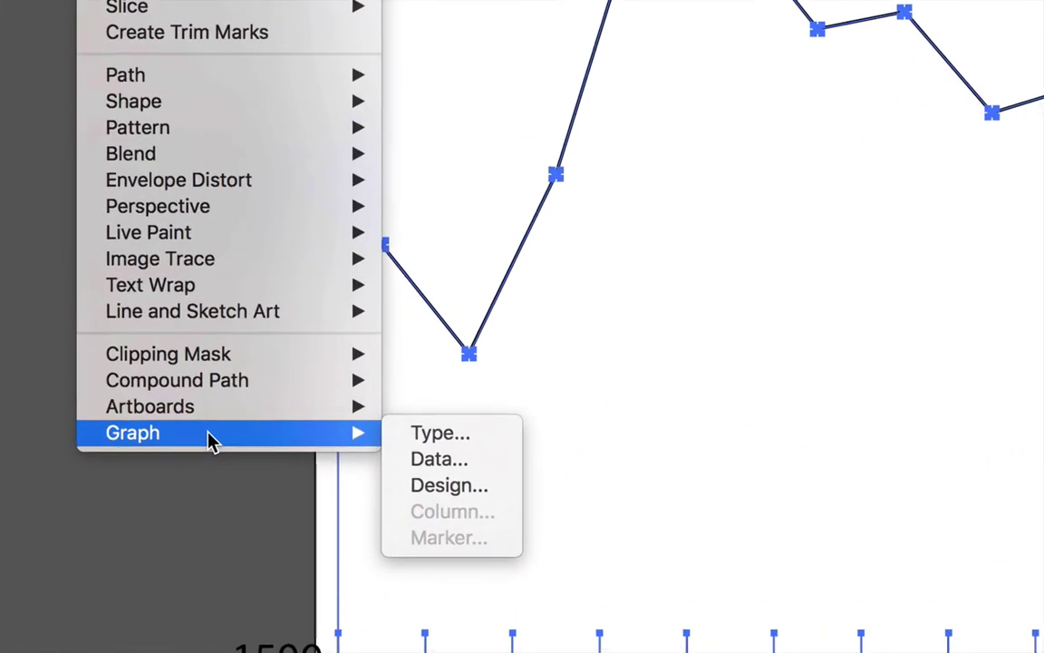
click(419, 433)
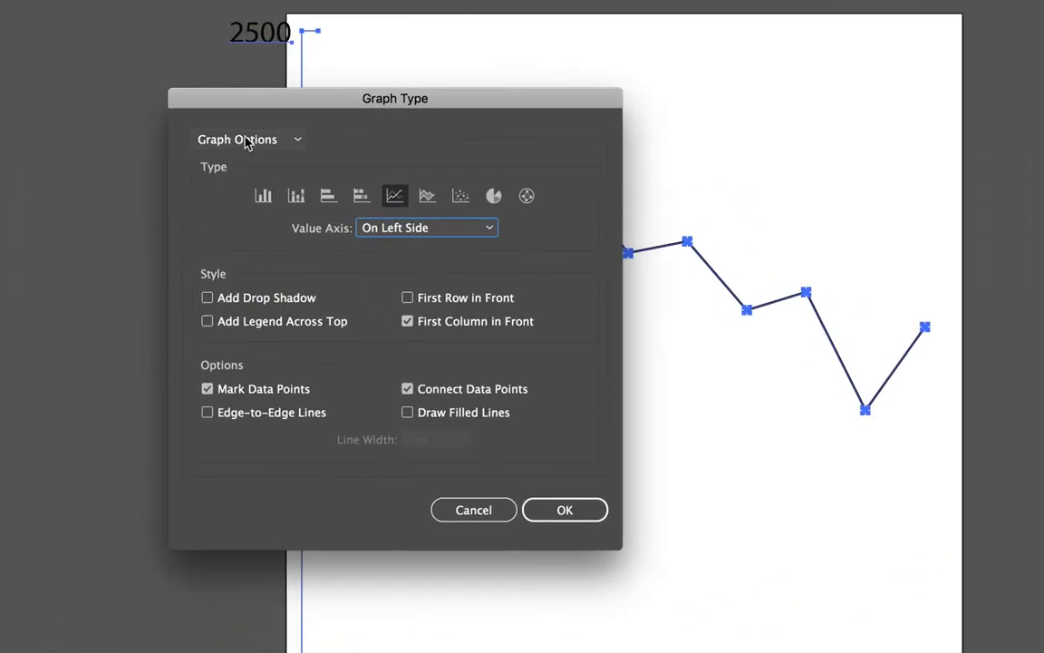
click(248, 156)
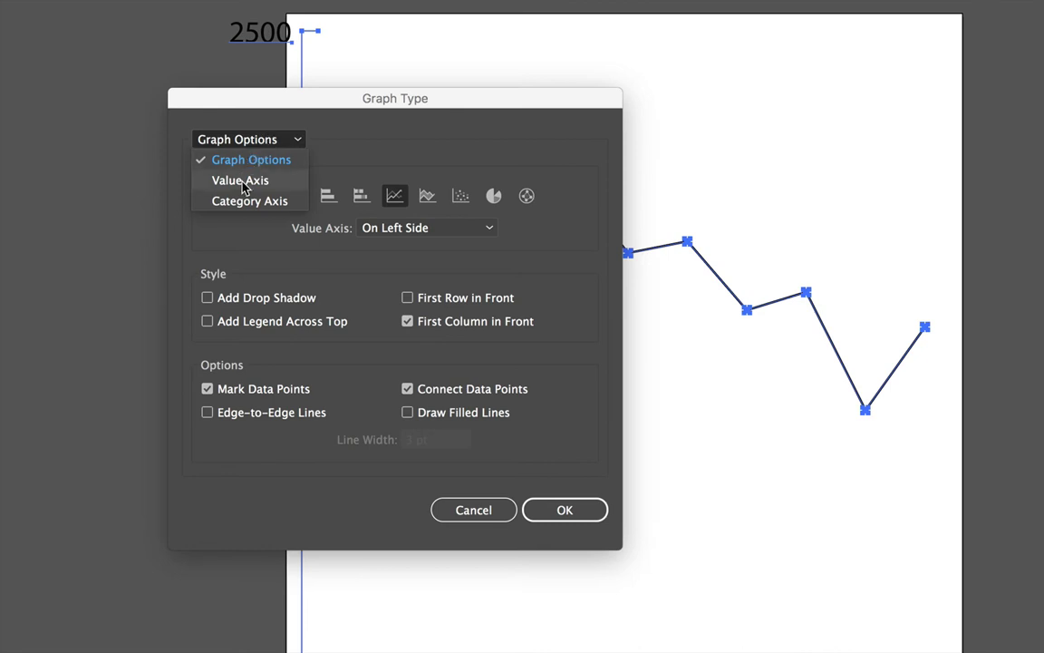
click(243, 181)
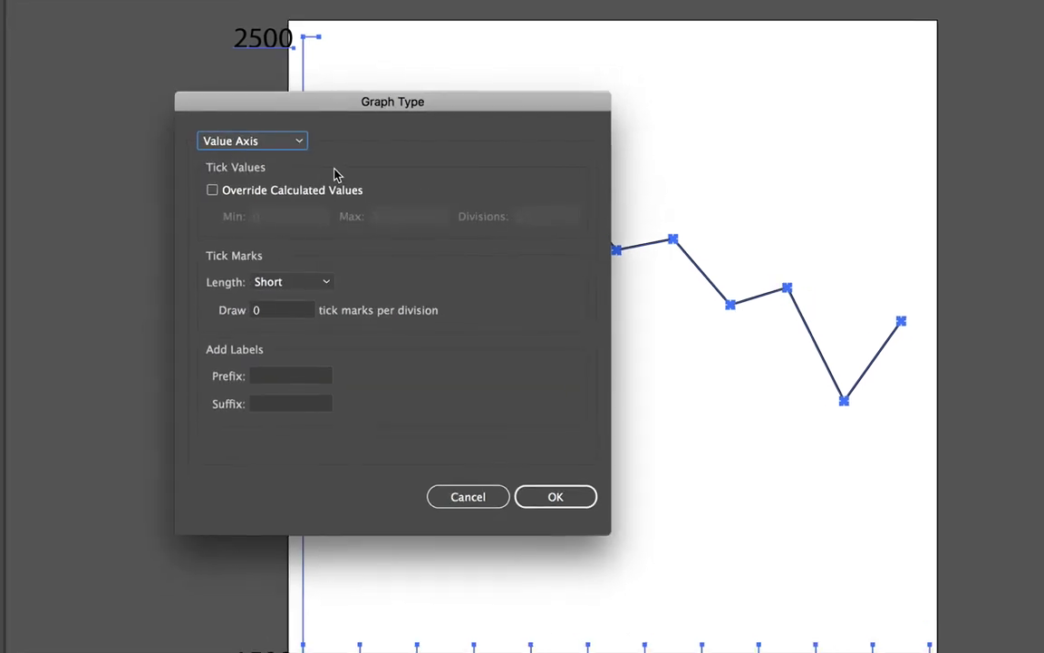
drag(326, 104, 694, 98)
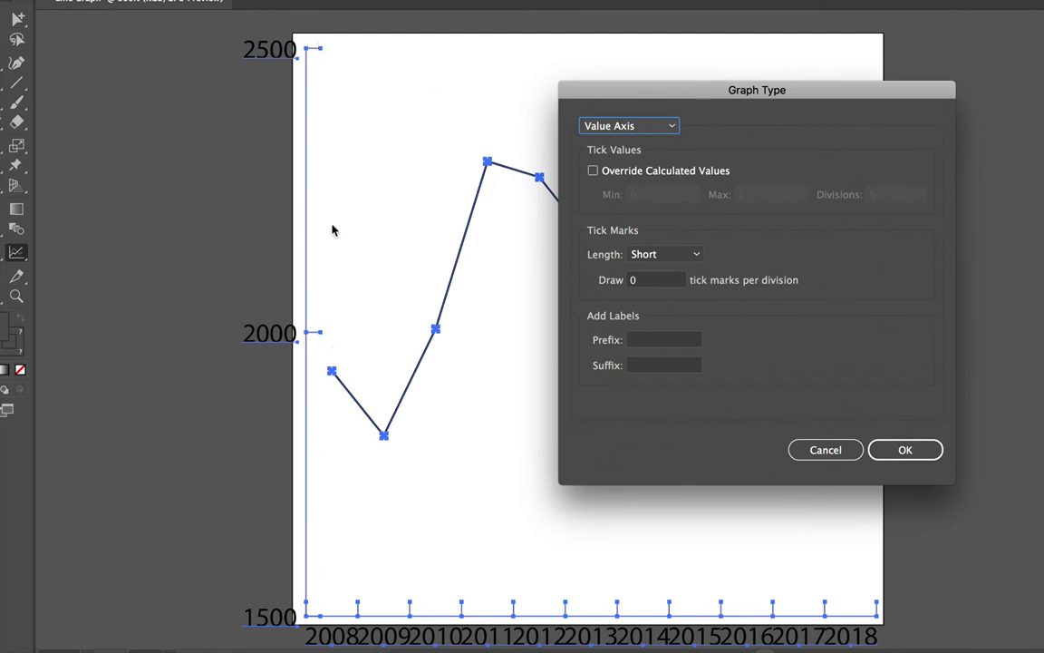
click(593, 172)
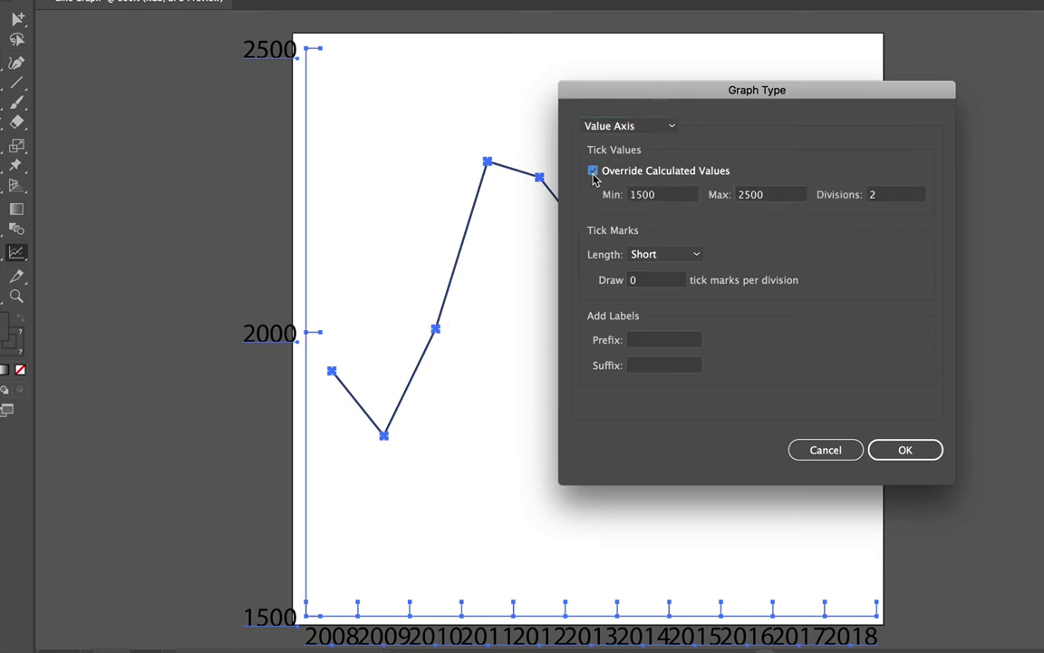
double_click(645, 196)
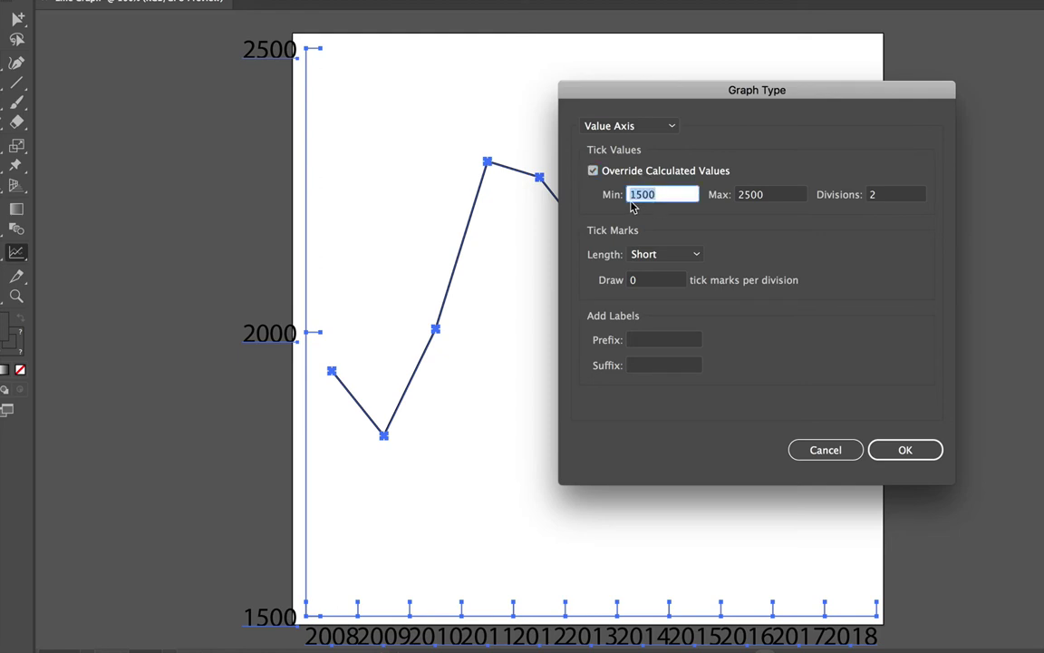
double_click(753, 196)
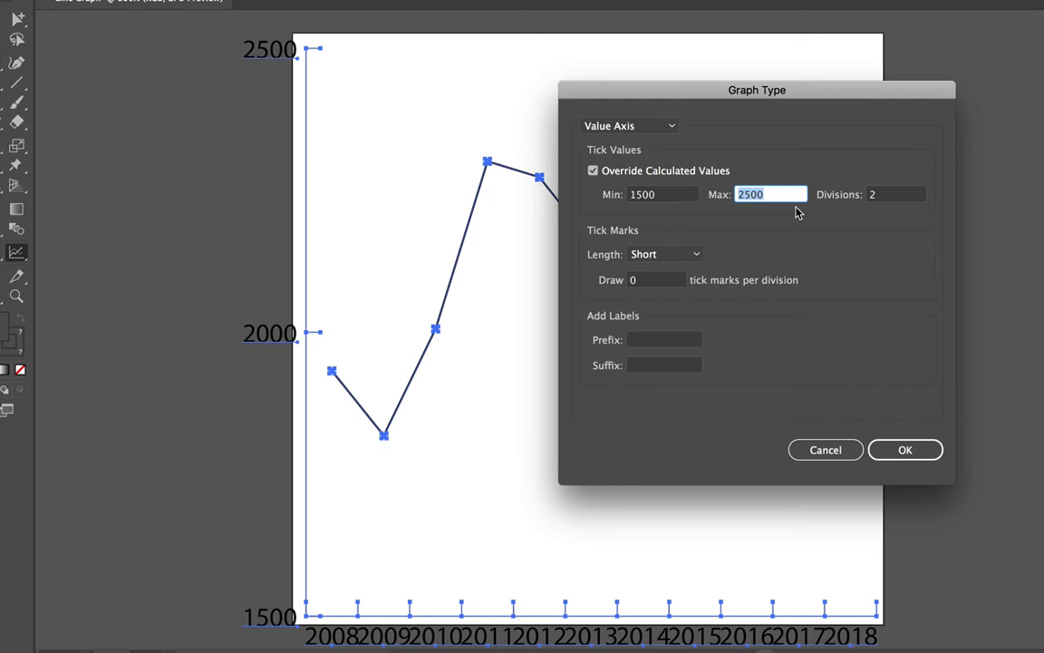
double_click(891, 201)
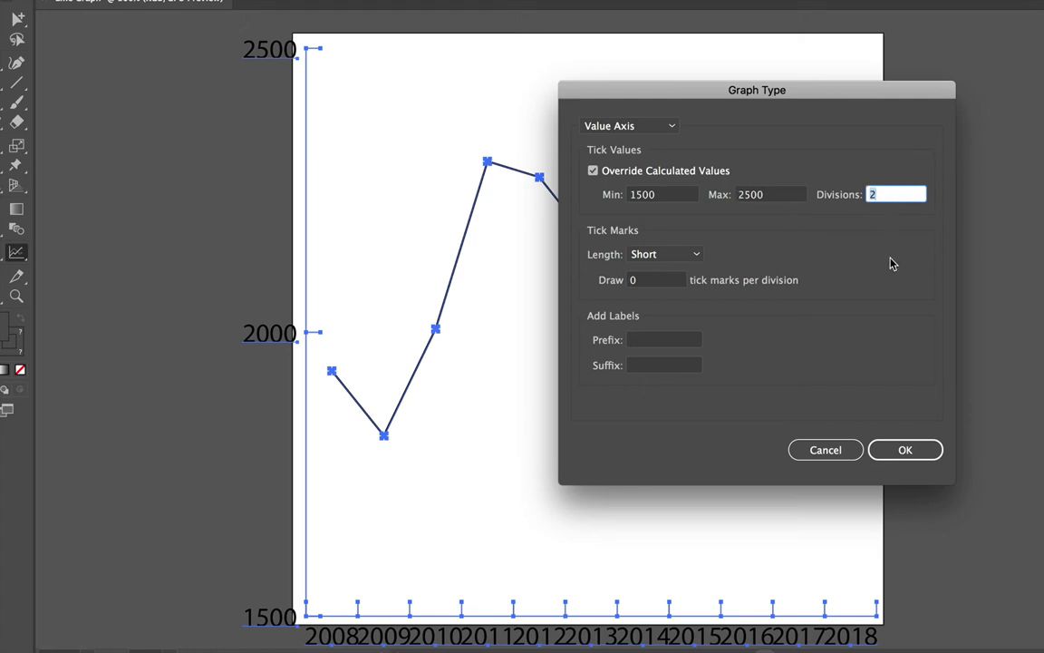
text(10)
click(900, 449)
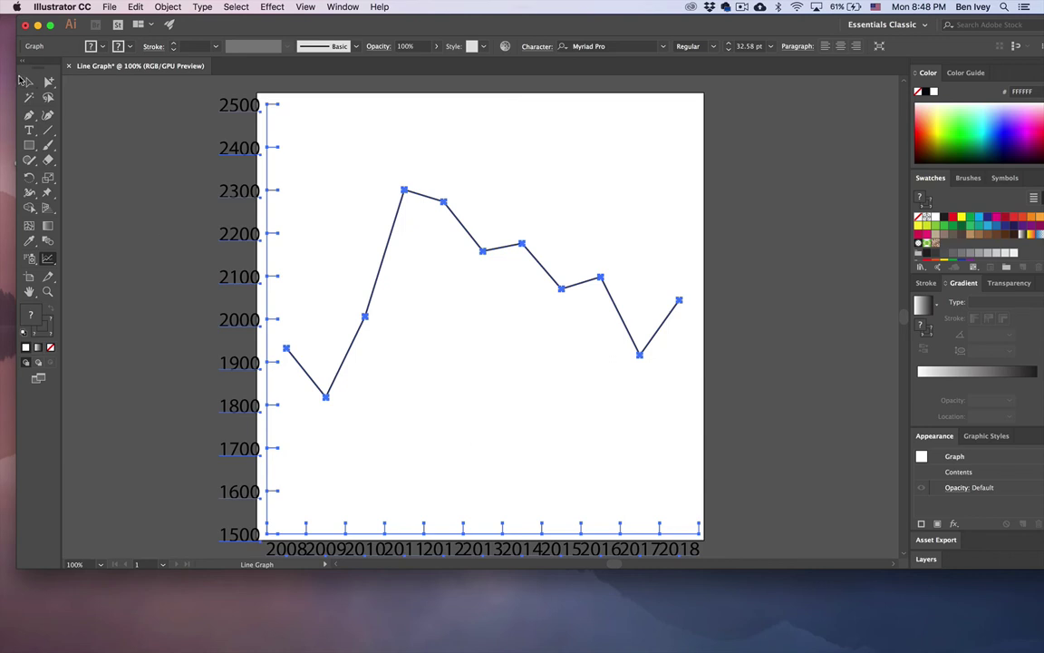
Step: Deselect, zoom out, nudge the graph right and scale it down with the Scale tool
click(29, 82)
click(231, 174)
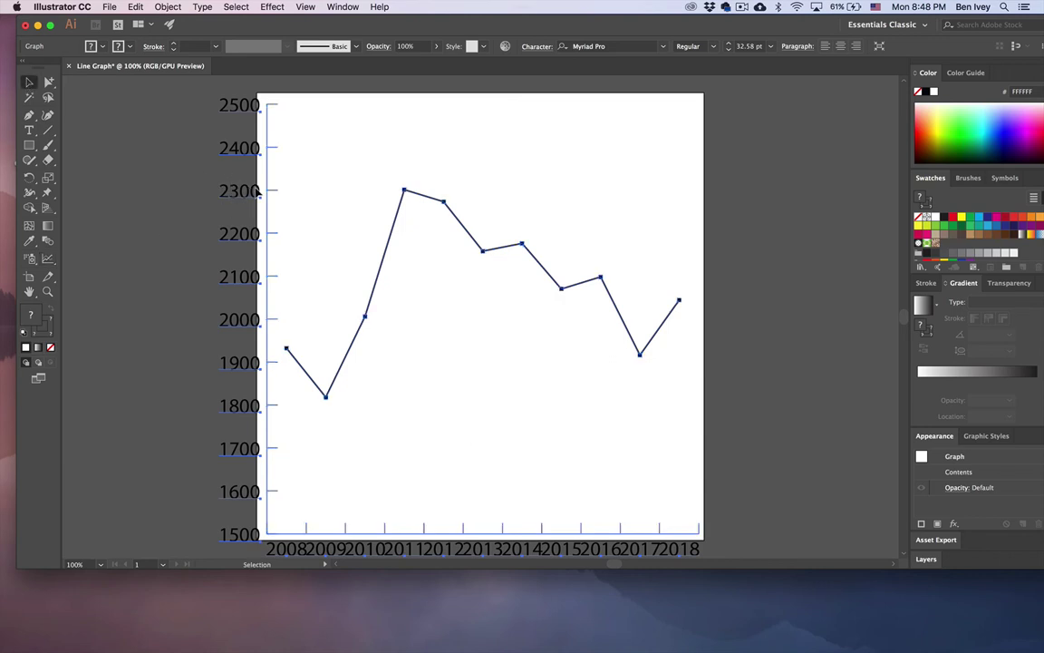
scroll(257, 191, down, 2)
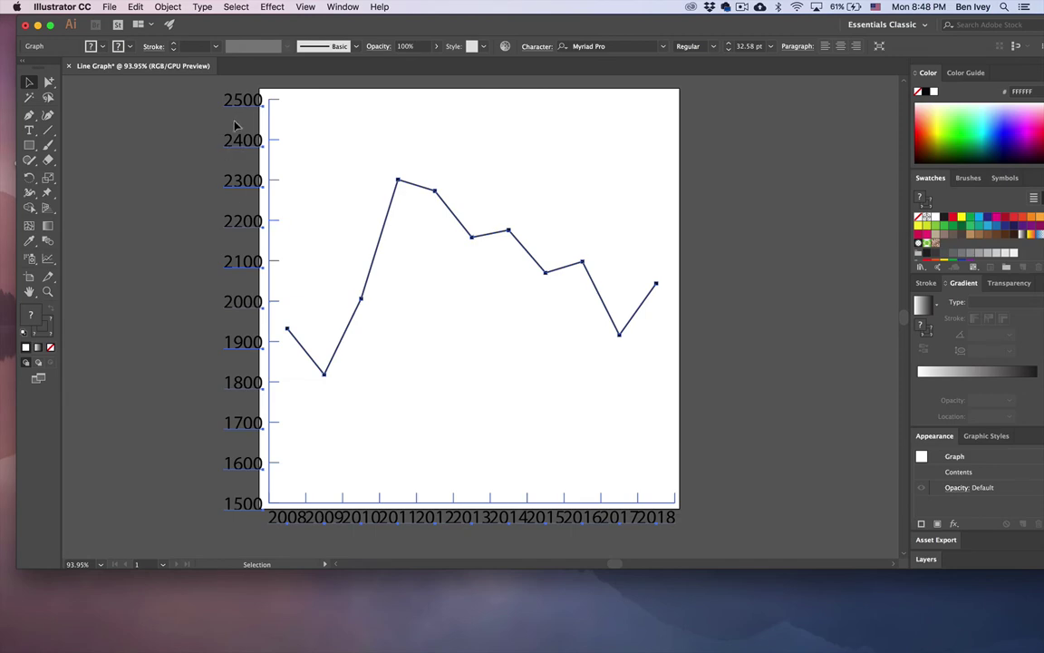
mouse_move(254, 135)
mouse_down()
mouse_move(281, 154)
mouse_move(272, 136)
mouse_up()
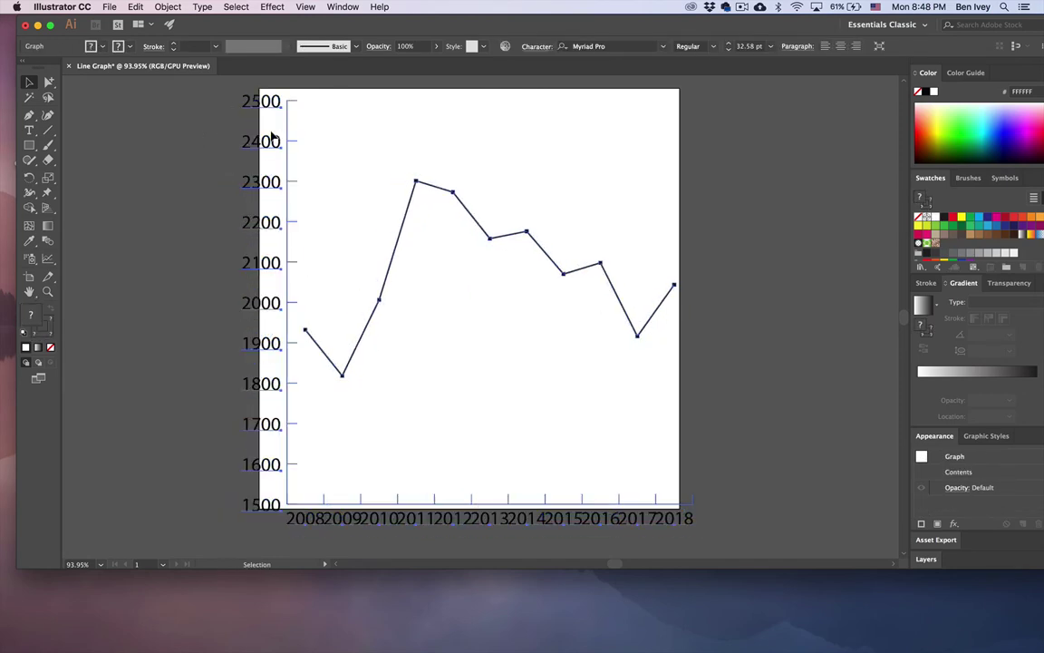
click(49, 177)
mouse_move(313, 159)
mouse_down()
mouse_move(292, 151)
mouse_move(320, 171)
mouse_up()
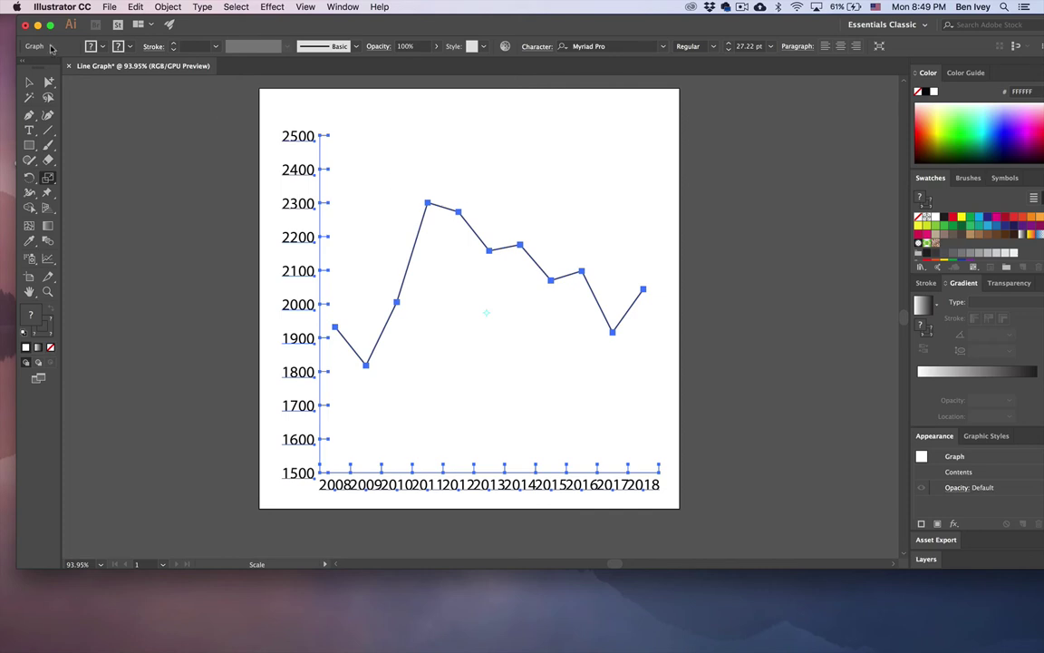
Step: Select the graph's data line with Direct Selection and give it a red stroke
click(48, 83)
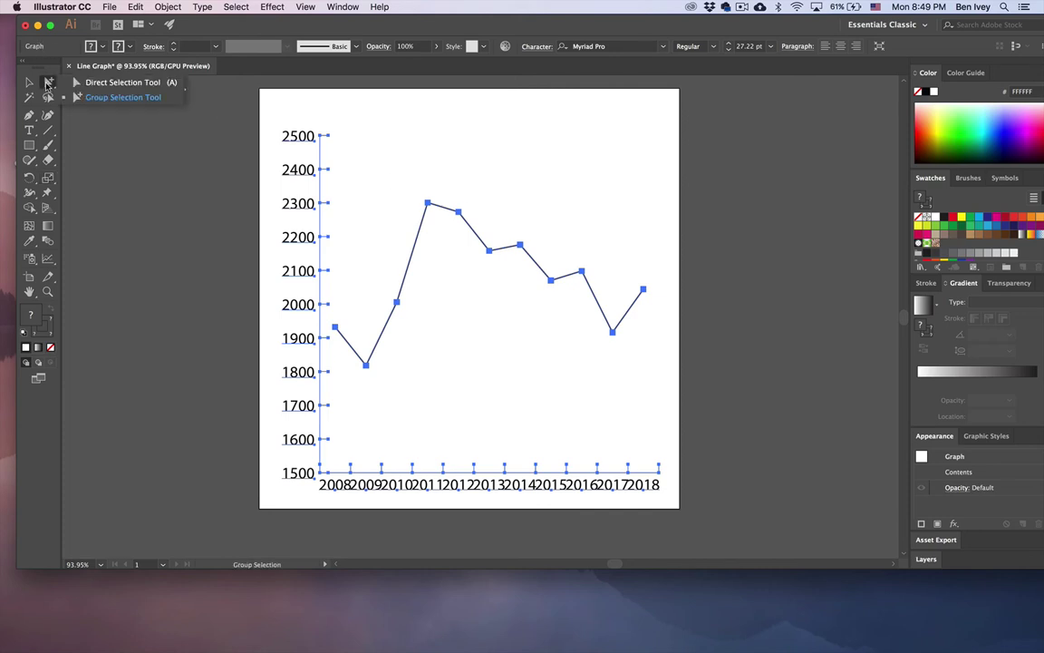
click(109, 81)
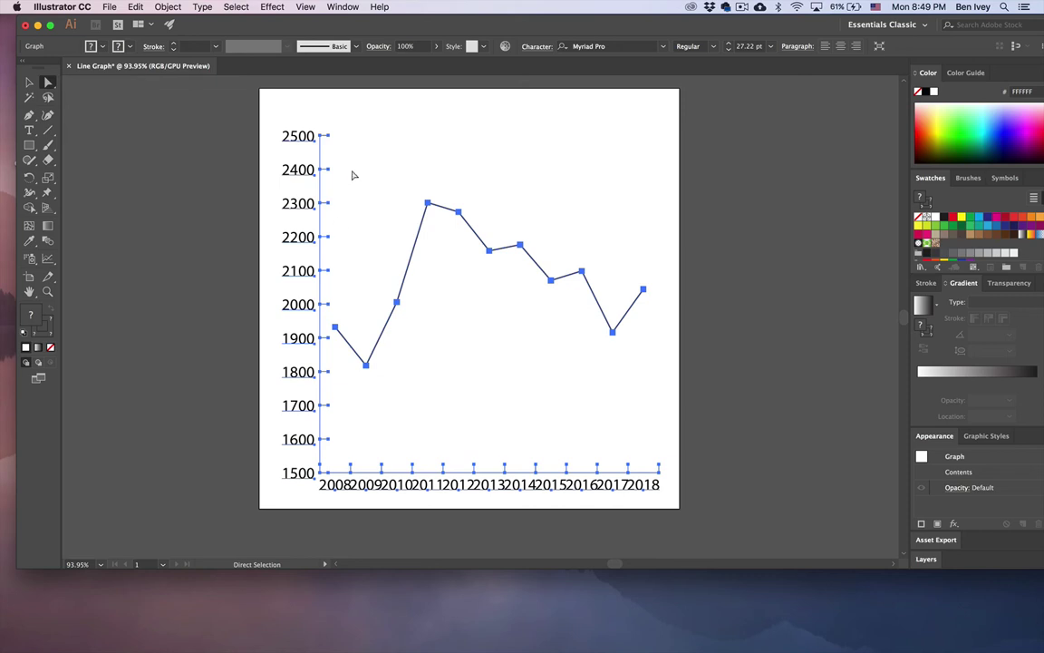
drag(344, 166, 654, 413)
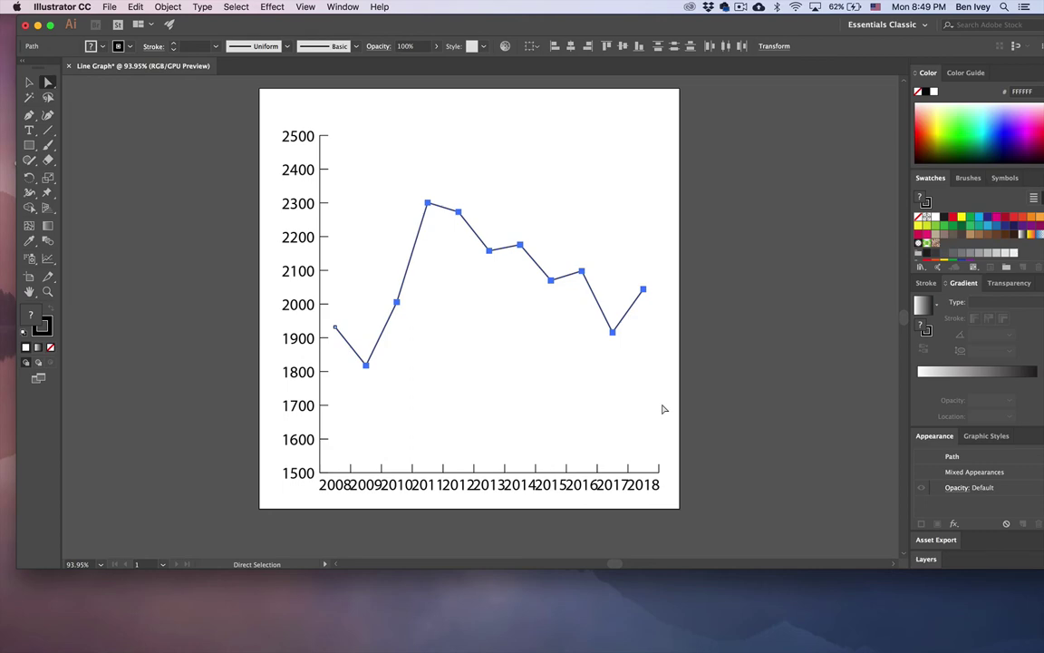
click(118, 46)
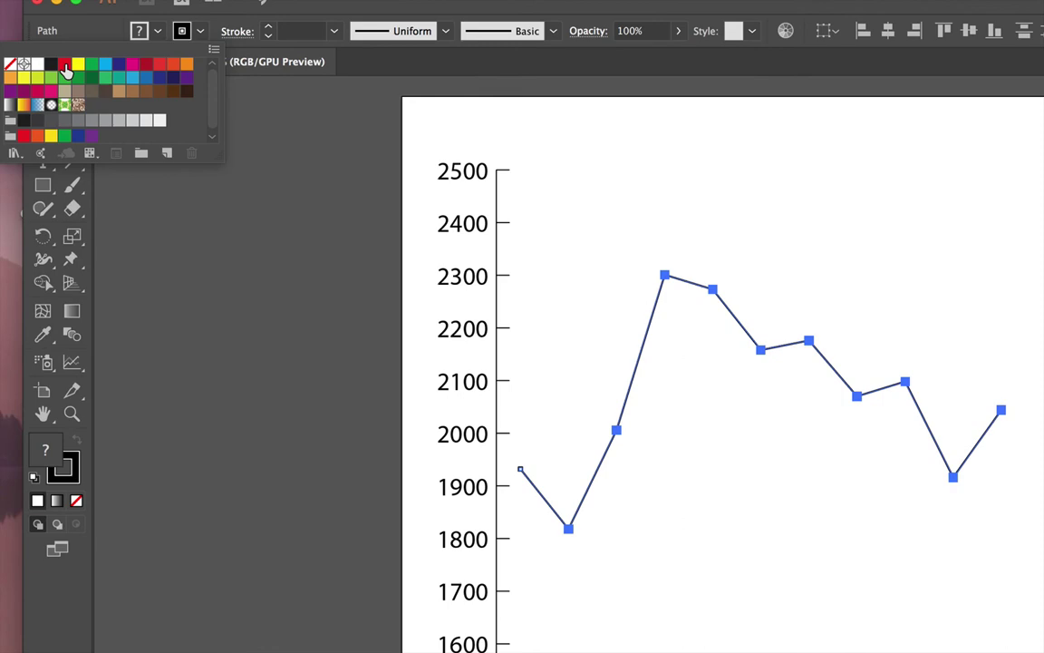
click(42, 68)
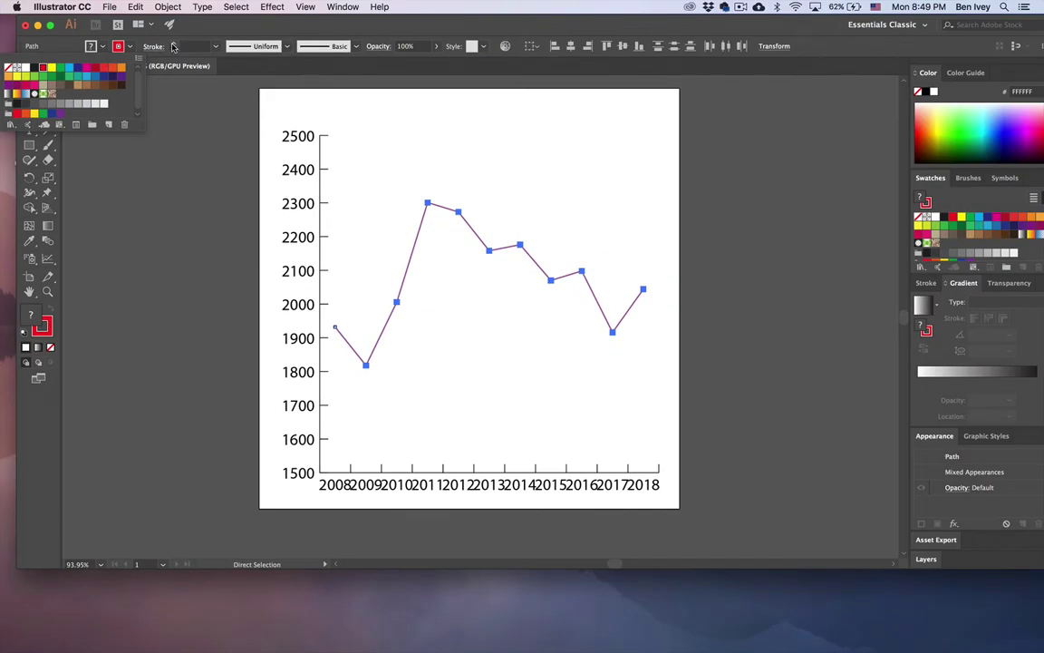
click(221, 34)
Step: Set the data line's stroke weight to 8 pt, then deselect it
click(175, 46)
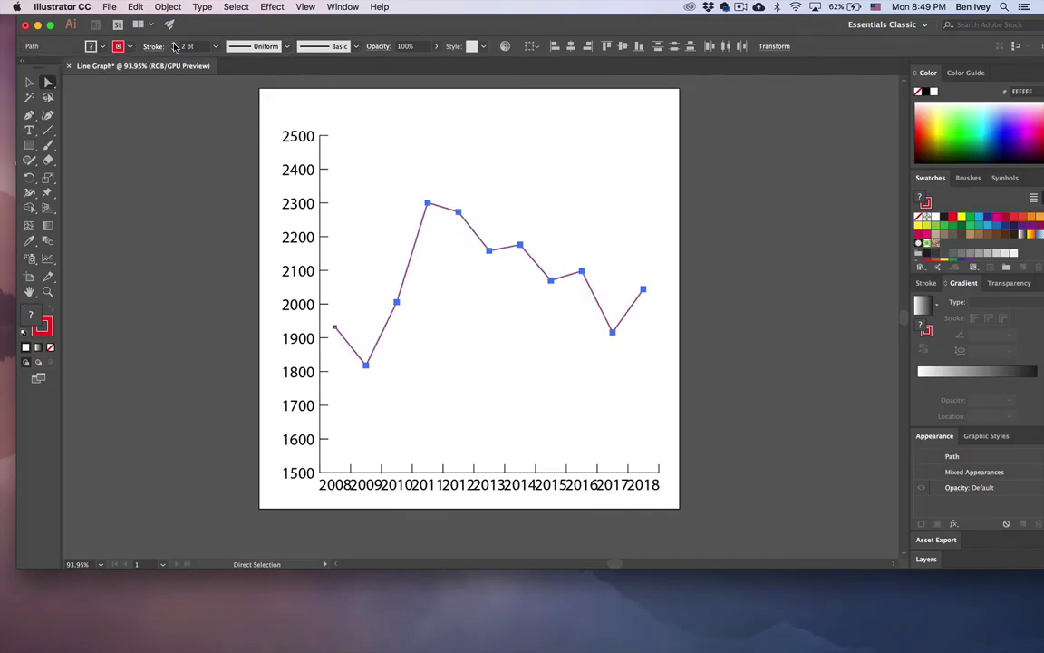
click(175, 47)
click(175, 46)
click(175, 47)
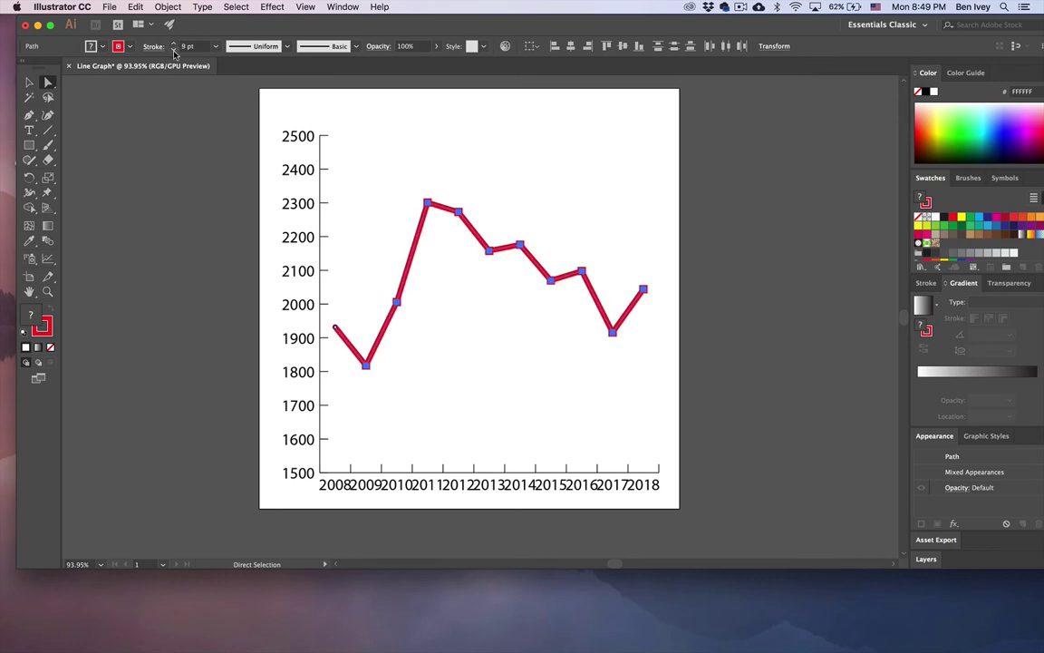
click(175, 51)
click(419, 158)
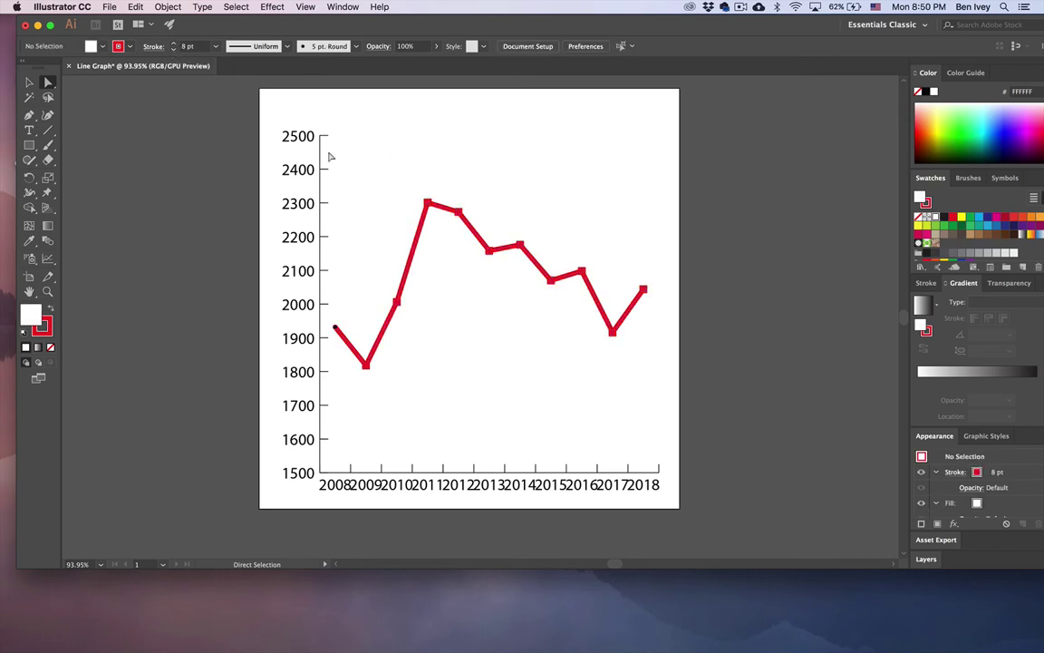
Step: Set the 1500–2500 value labels in Arial Bold and reduce them to 24 pt
drag(265, 121, 306, 487)
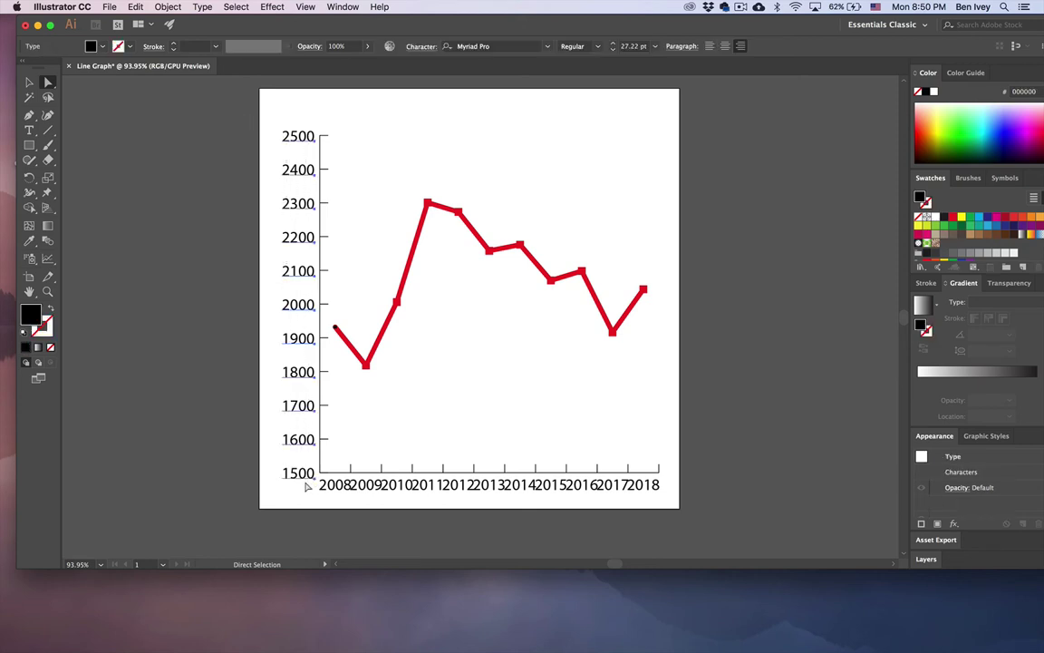
click(510, 44)
text(arial)
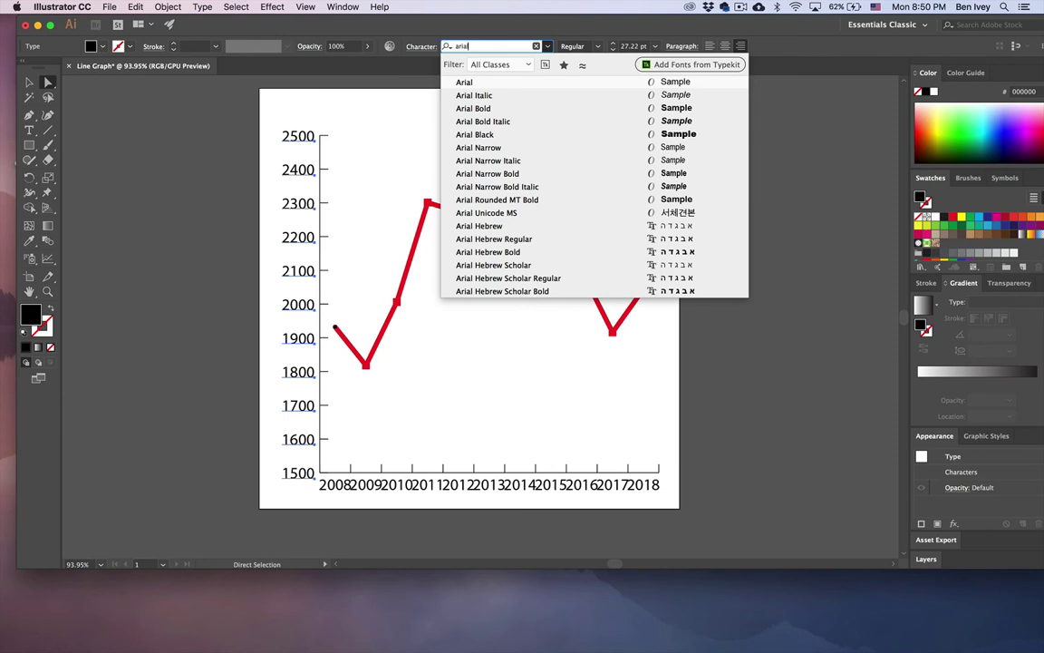
click(497, 108)
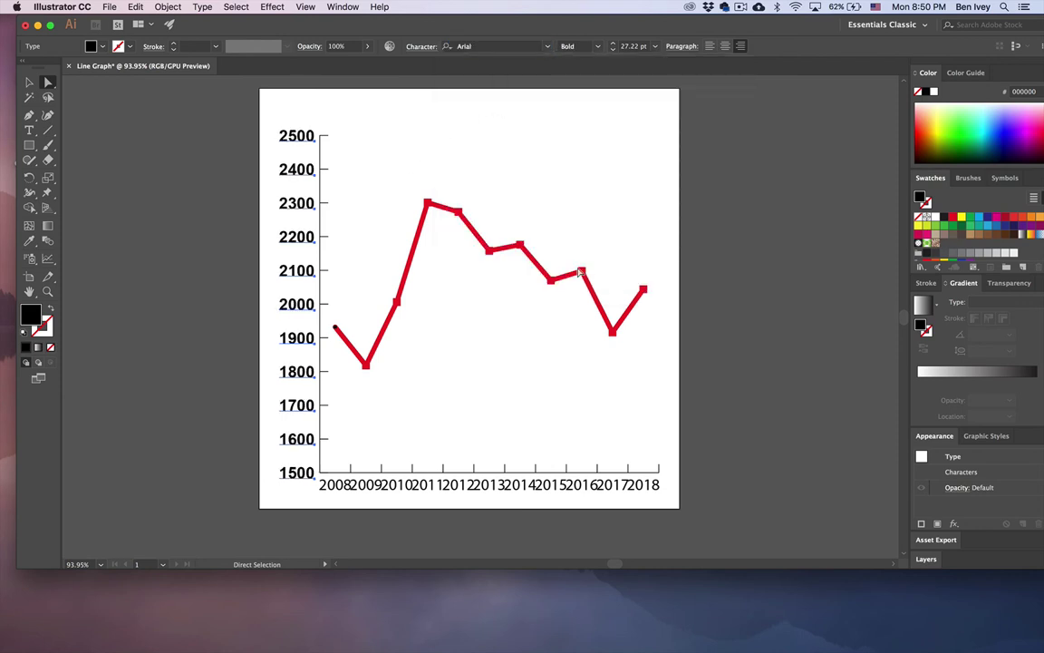
click(614, 50)
click(614, 50)
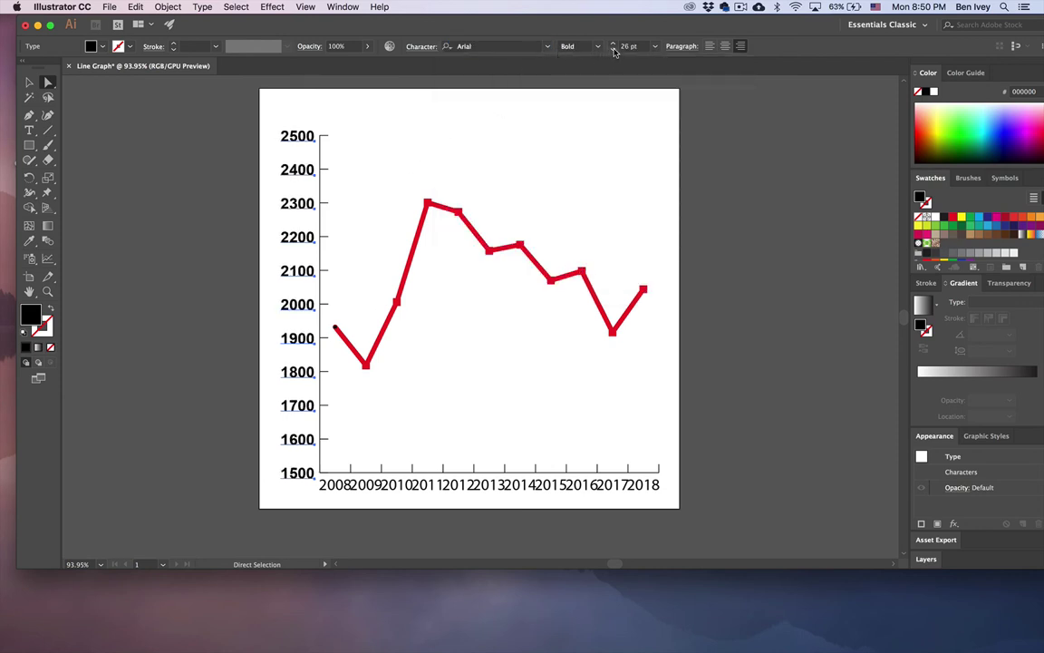
click(614, 50)
click(614, 50)
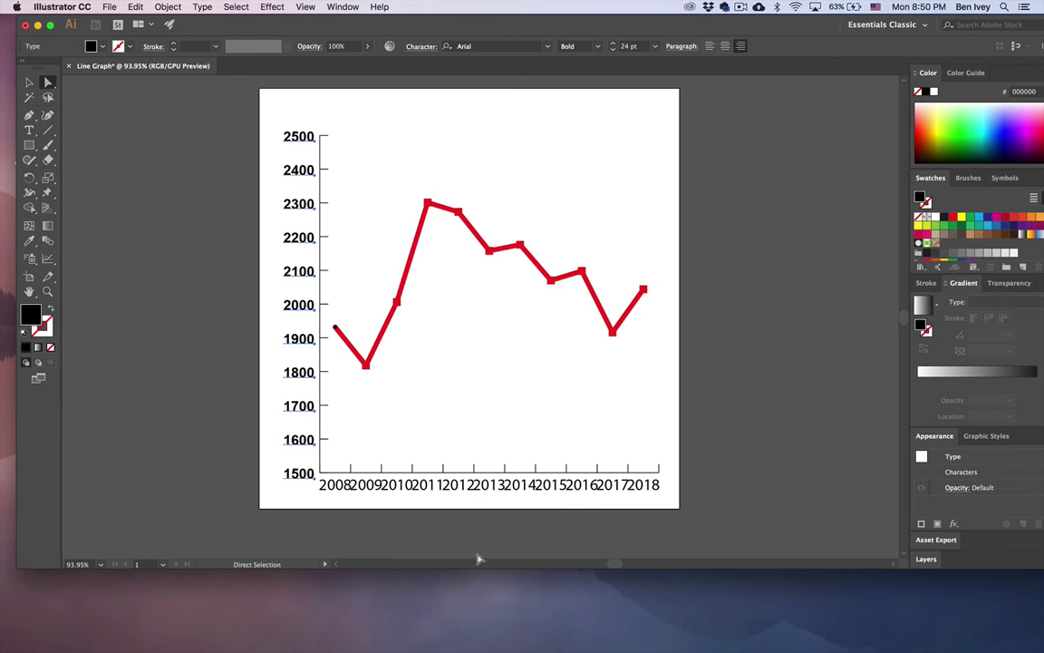
alt+scroll(478, 538, up, 3)
scroll(475, 539, down, 1)
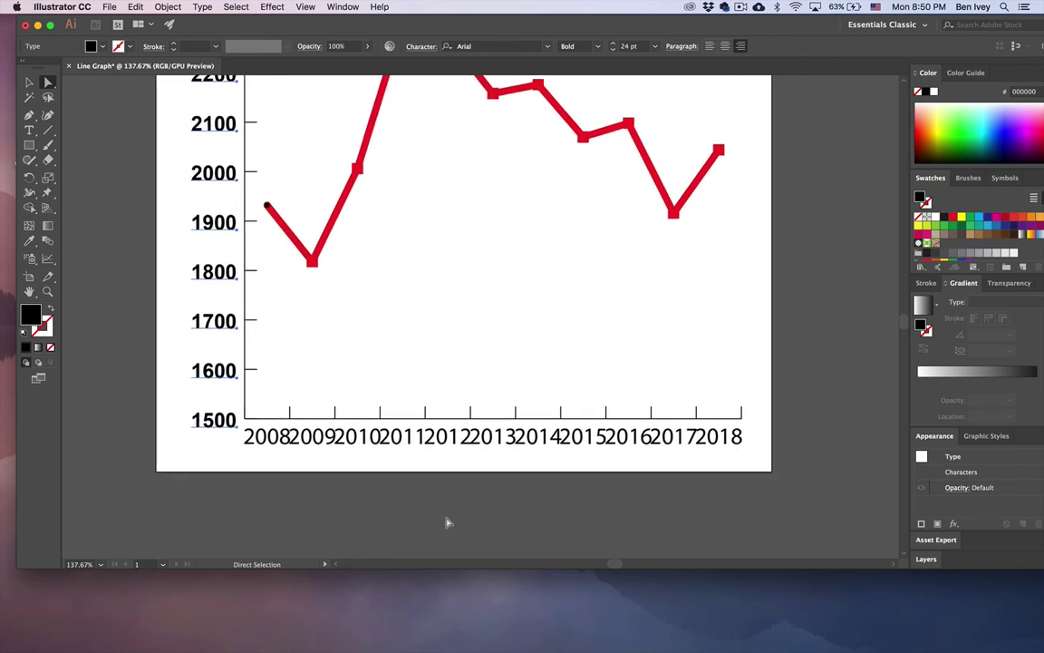
Step: Lower the 2009, 2011, 2013, 2015 and 2017 labels onto a second row, nudging 2017 slightly right
click(308, 443)
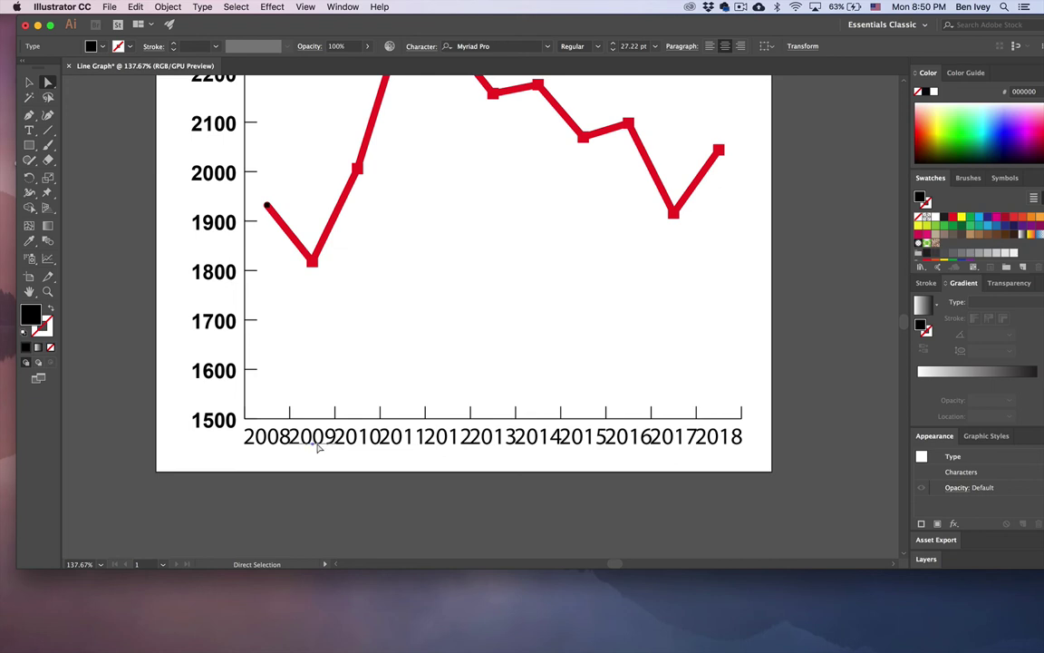
key(Down)
key(Down)
key(Down)
key(Down)
key(Down)
key(Down)
key(Down)
key(Down)
key(Down)
key(Down)
key(Down)
key(Down)
key(Down)
key(Down)
key(Down)
key(Down)
key(Down)
key(Down)
key(Down)
key(Down)
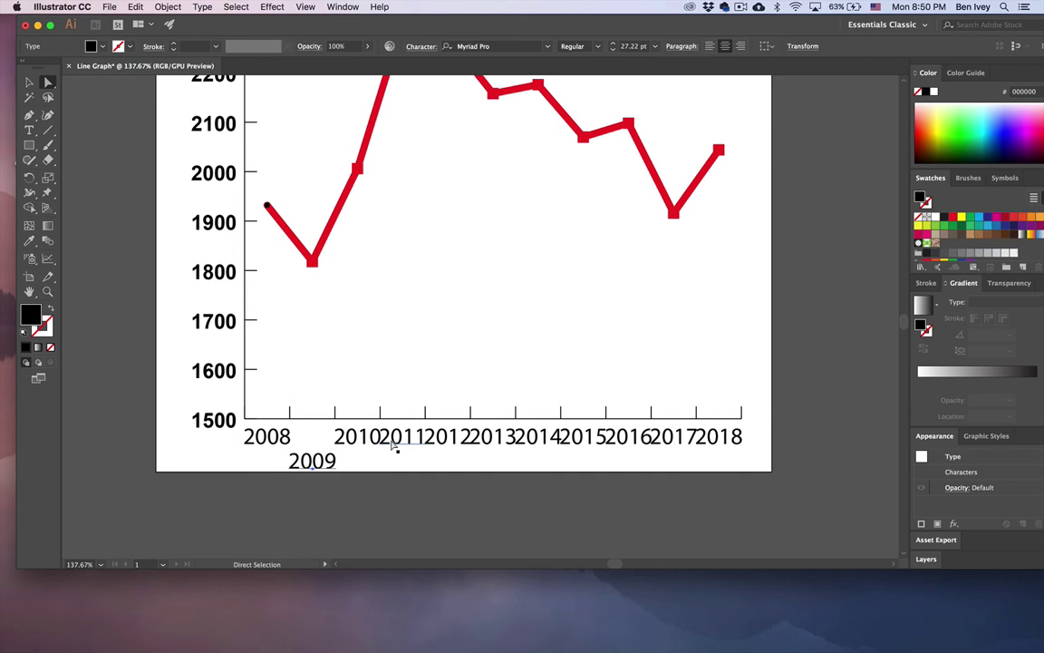
click(401, 442)
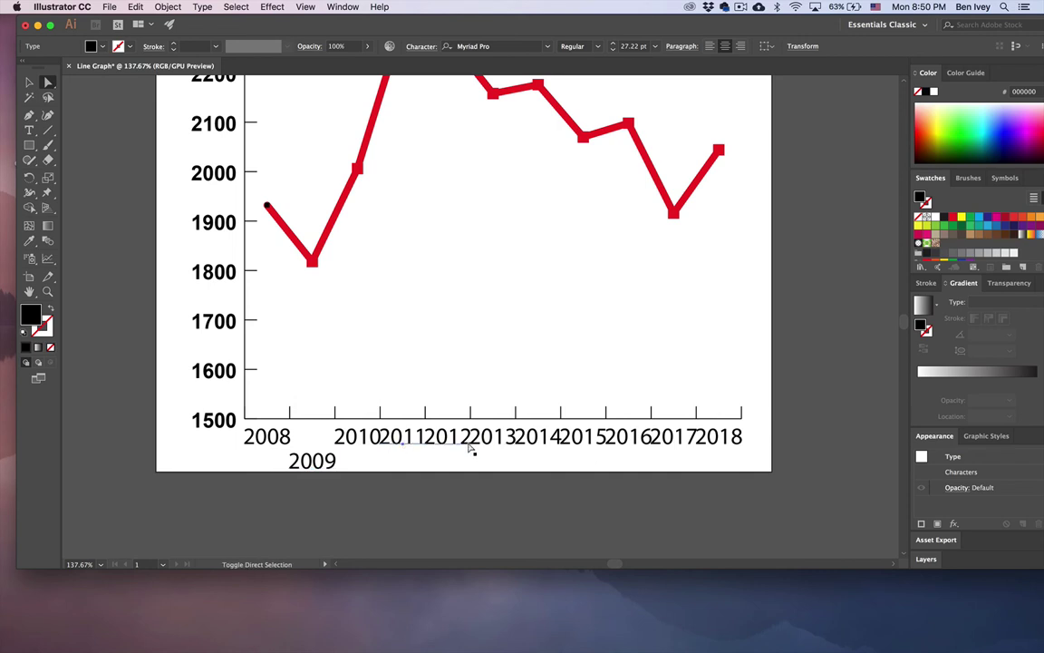
key(Down)
key(Down)
key(Down)
key(Down)
key(Down)
key(Down)
key(Down)
key(Down)
key(Down)
key(Down)
key(Down)
key(Down)
key(Down)
key(Down)
key(Down)
key(Down)
key(Down)
key(Down)
key(Down)
key(Down)
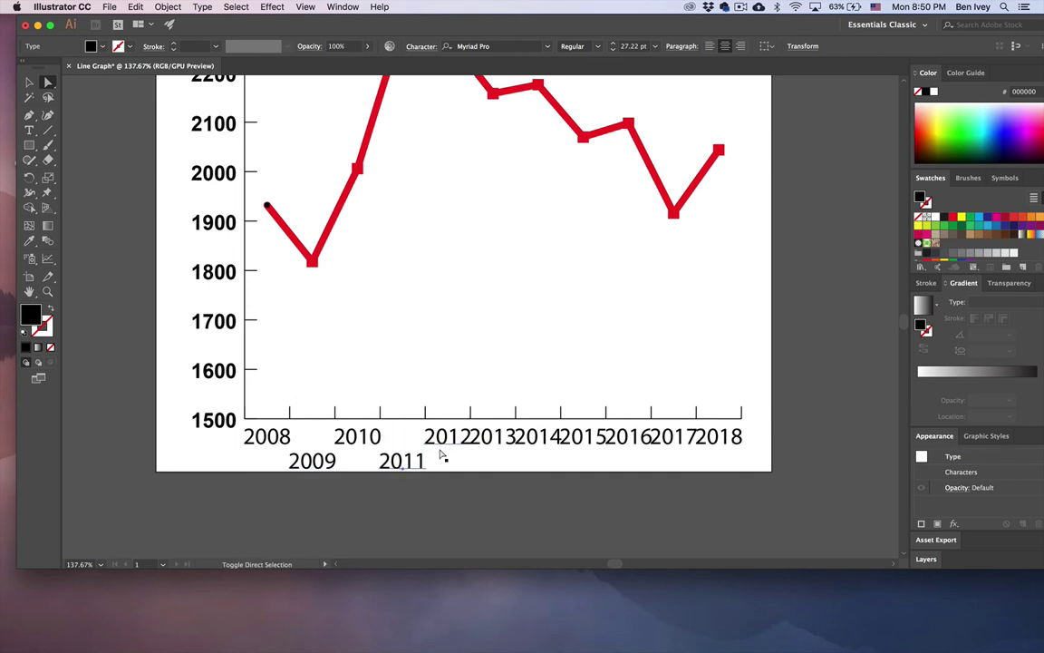
click(490, 440)
key(Down)
key(Down)
key(Down)
key(Down)
key(Down)
key(Down)
key(Down)
key(Down)
key(Down)
key(Down)
key(Down)
key(Down)
key(Down)
key(Down)
key(Down)
key(Down)
key(Down)
key(Down)
key(Down)
key(Down)
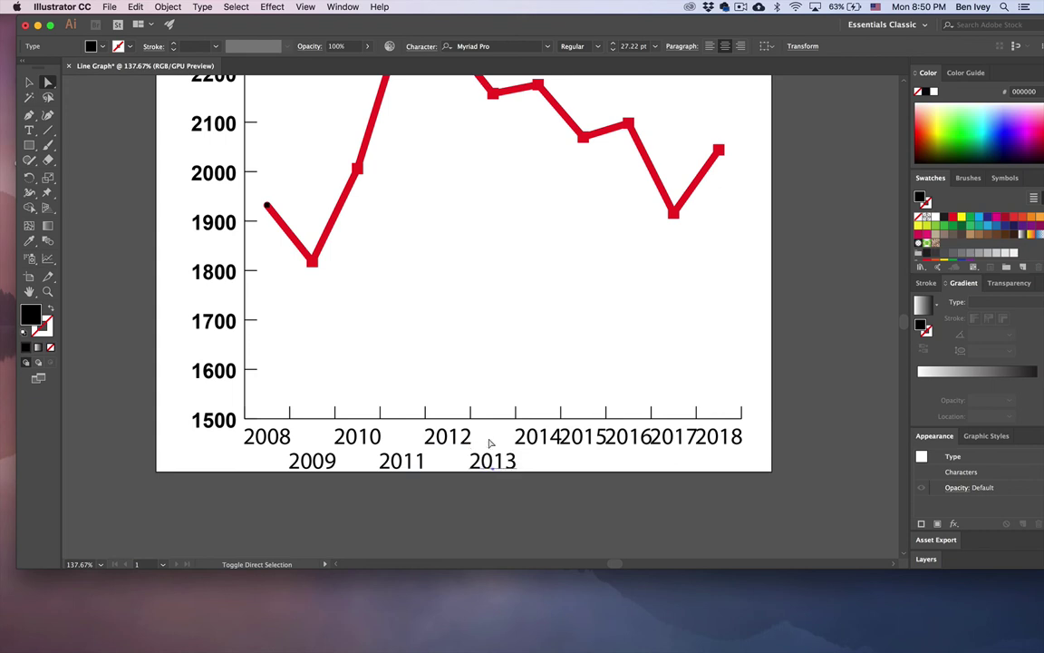
click(582, 440)
key(Down)
key(Down)
key(Down)
key(Down)
key(Down)
key(Down)
key(Down)
key(Down)
key(Down)
key(Down)
key(Down)
key(Down)
key(Down)
key(Down)
key(Down)
key(Down)
key(Down)
key(Down)
key(Down)
key(Down)
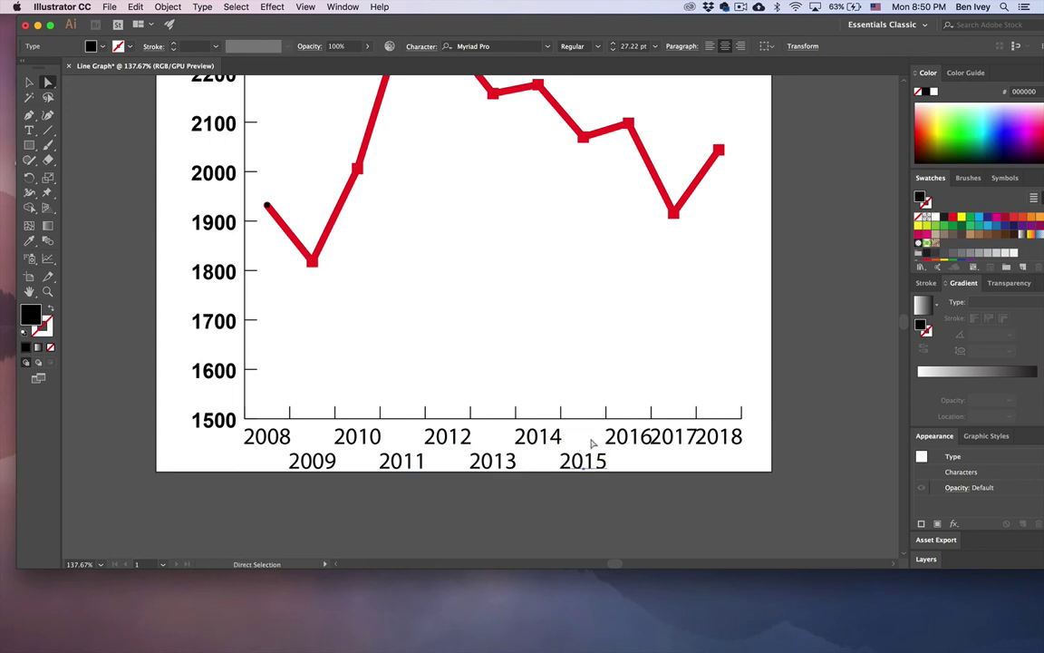
click(666, 441)
key(Down)
key(Down)
key(Down)
key(Down)
key(Down)
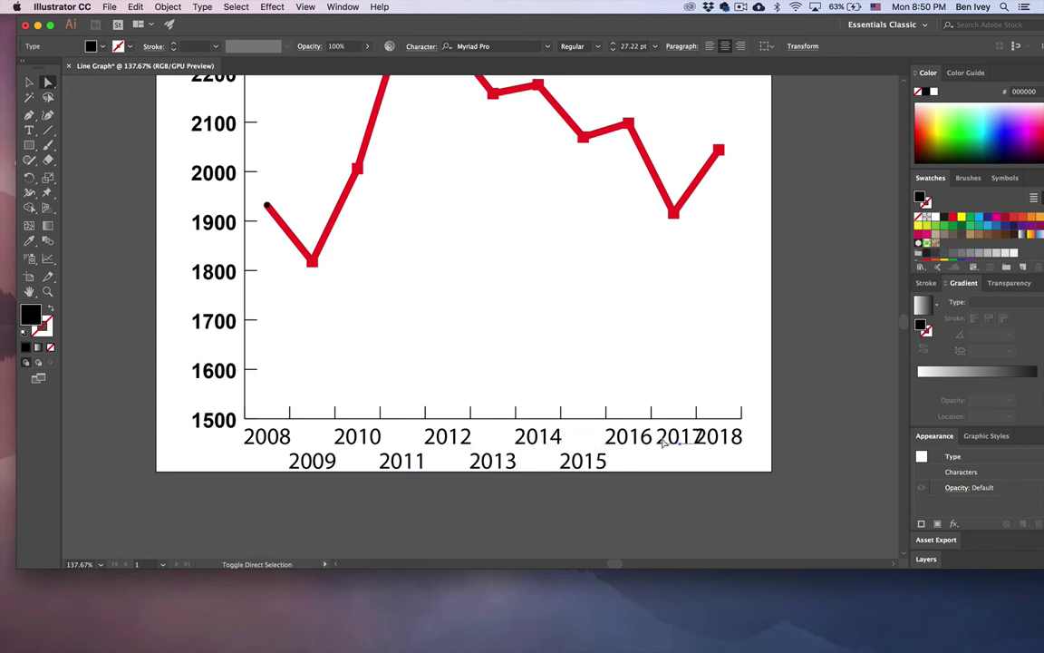
key(Down)
key(Down)
key(Down)
key(Down)
key(Down)
key(Down)
key(Down)
key(Down)
key(Down)
key(Down)
key(Down)
key(Down)
key(Down)
key(Down)
key(Down)
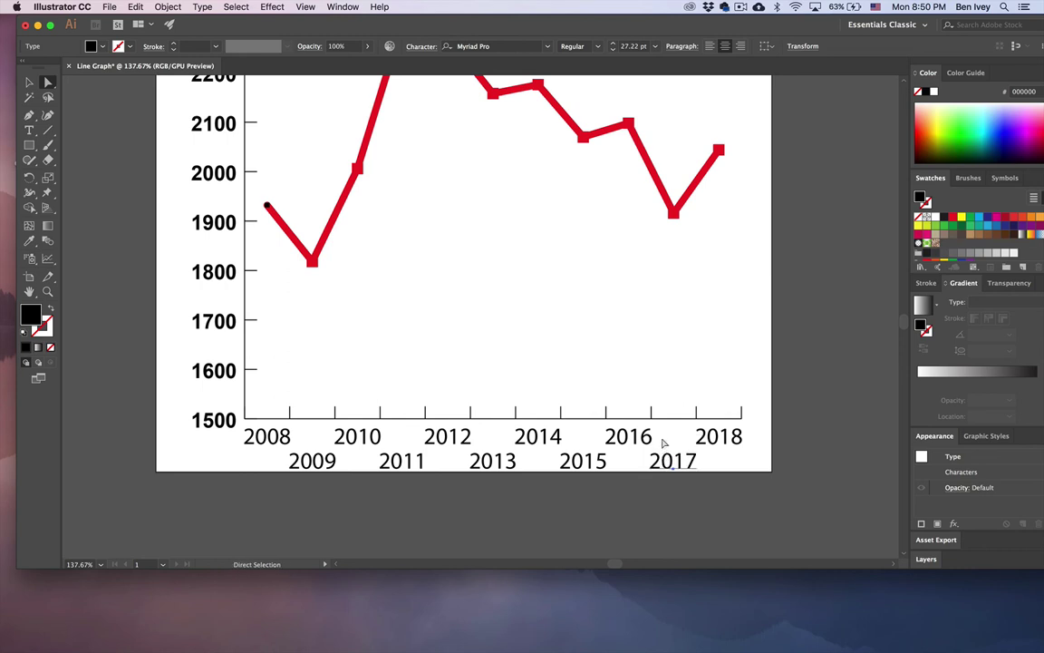
key(Right)
Step: Change every year label along the horizontal axis to Arial Italic, 24 pt
drag(773, 480, 261, 395)
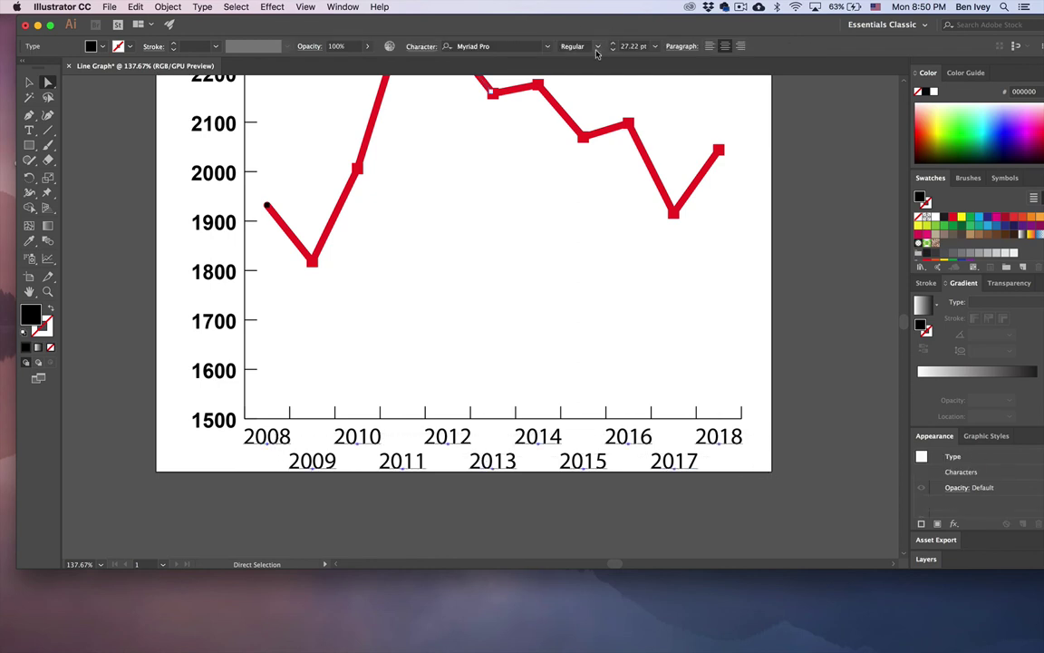
click(490, 47)
text(ar)
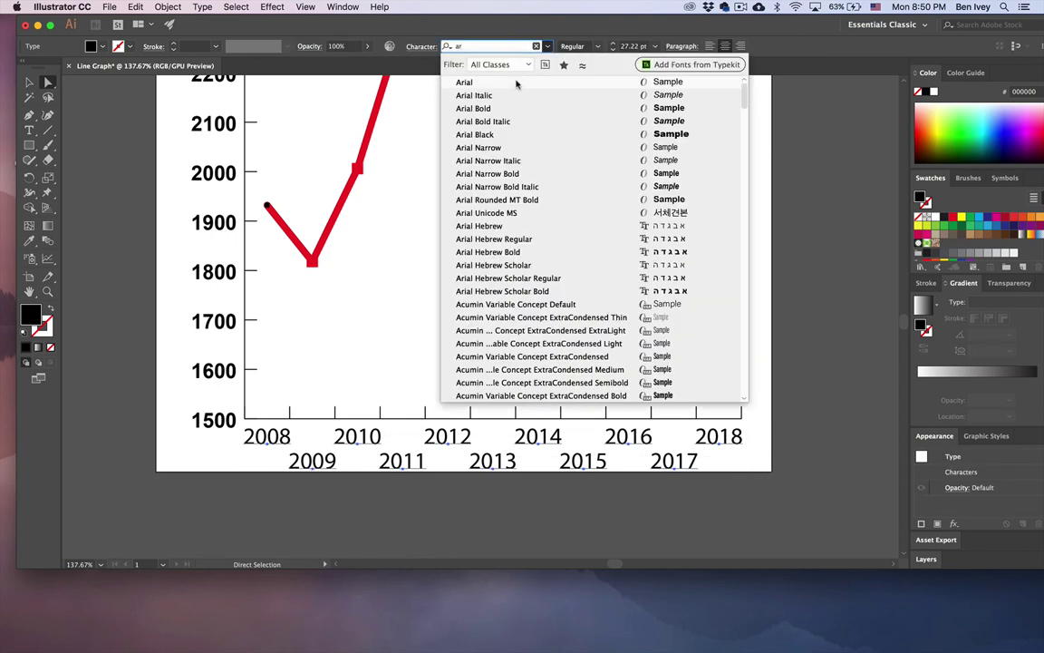
click(518, 94)
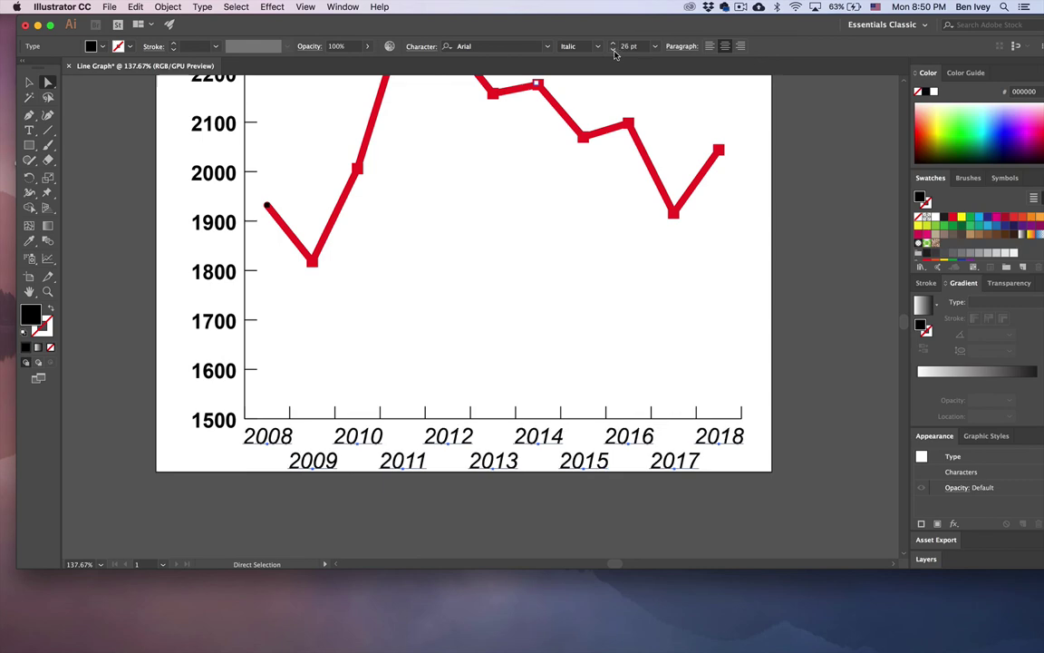
click(613, 50)
click(613, 50)
scroll(672, 283, up, 3)
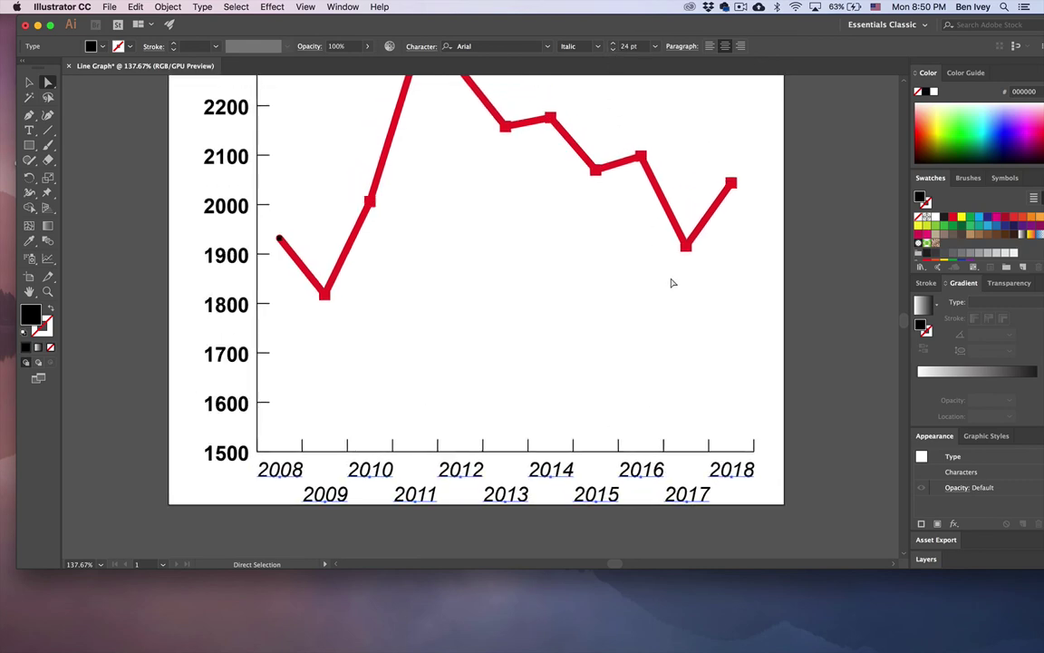
scroll(672, 283, down, 4)
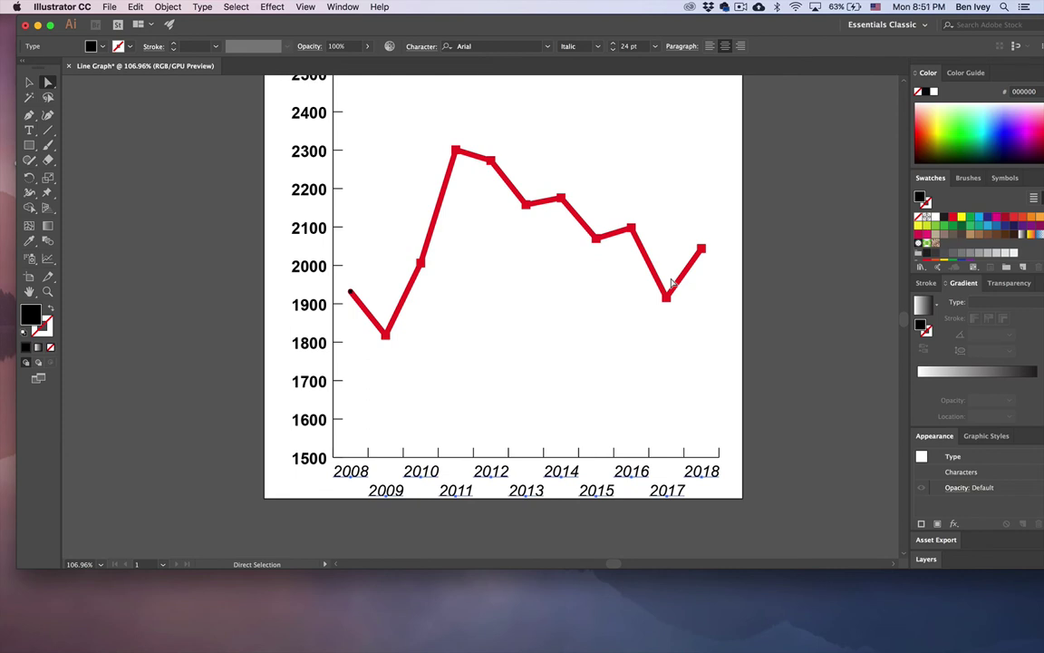
scroll(672, 283, down, 2)
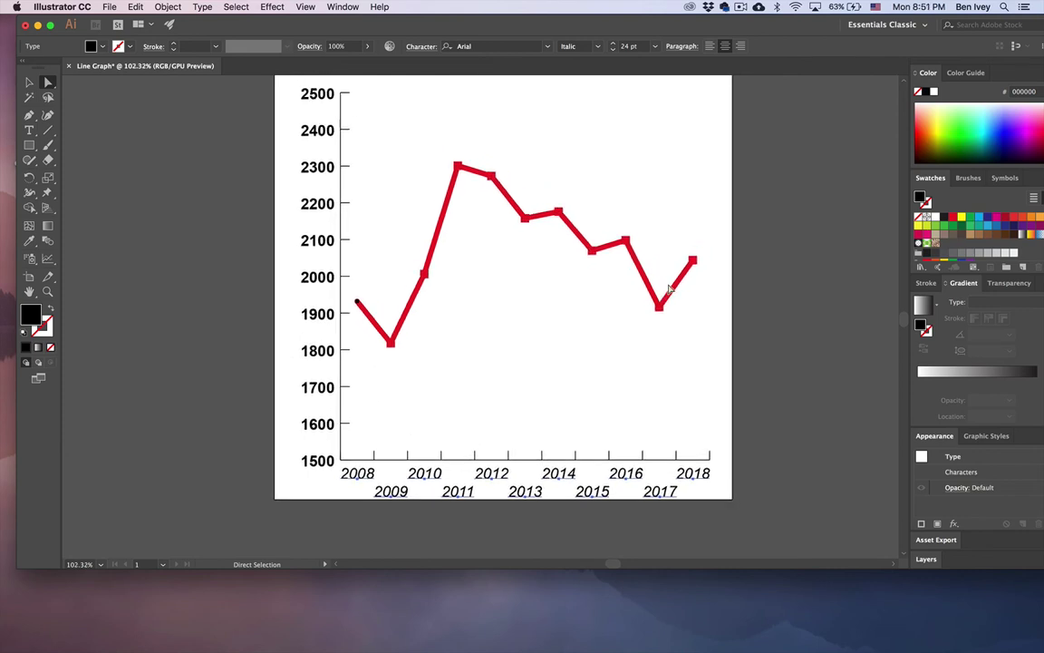
Step: Draw a rectangle over the plot area, fill it with a yellow Brights gradient, and send it to back
click(606, 245)
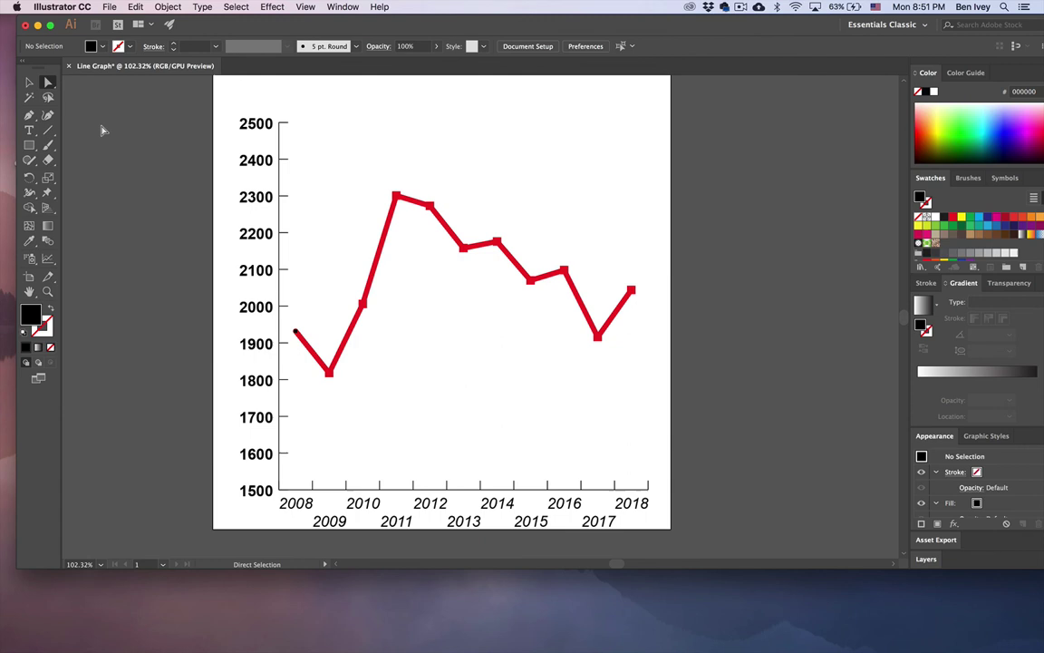
click(29, 145)
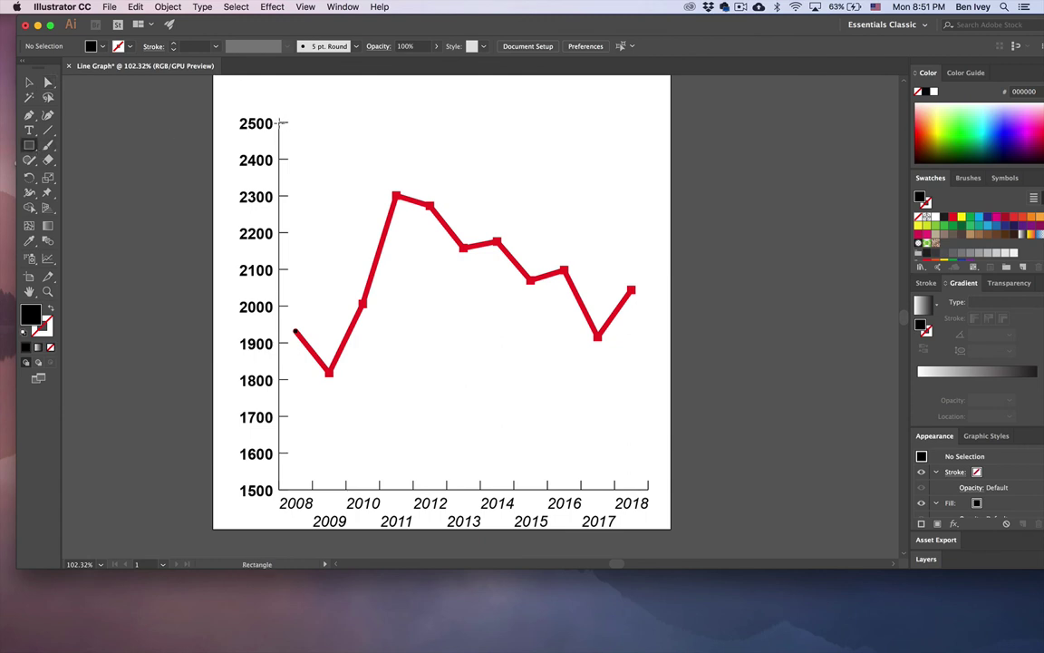
mouse_move(281, 121)
mouse_down()
mouse_move(375, 281)
mouse_move(648, 488)
mouse_up()
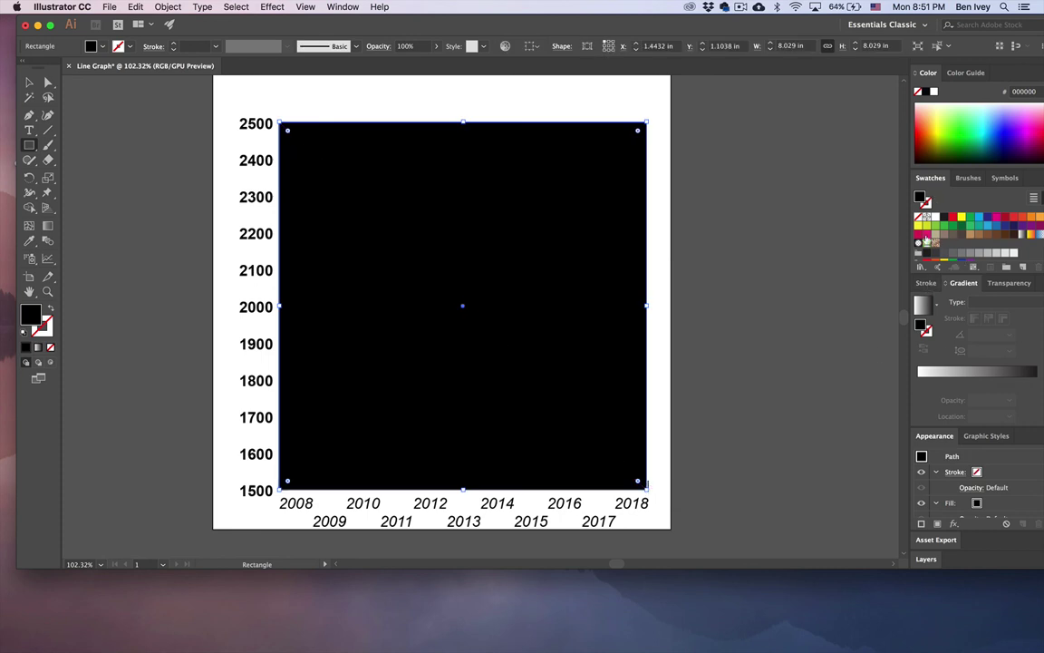
click(921, 266)
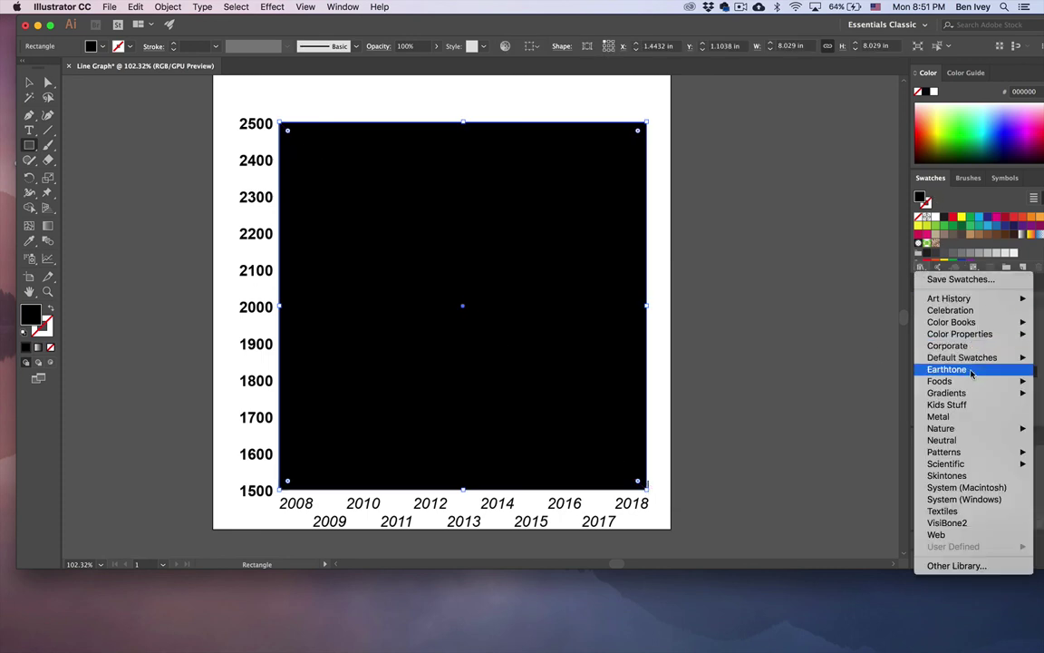
mouse_move(961, 393)
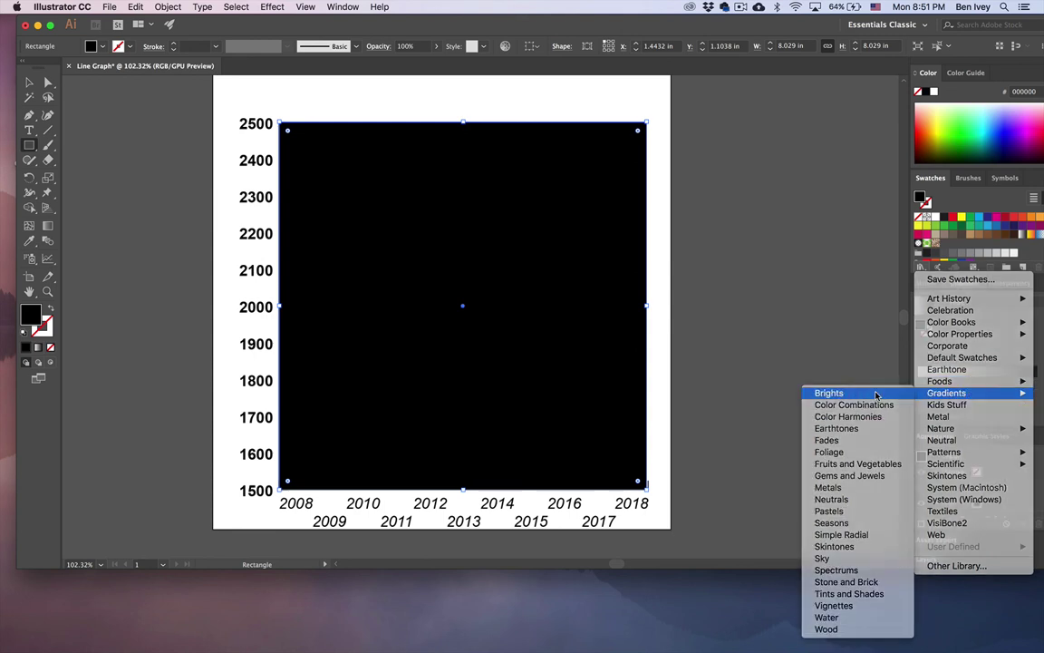
click(876, 396)
click(713, 270)
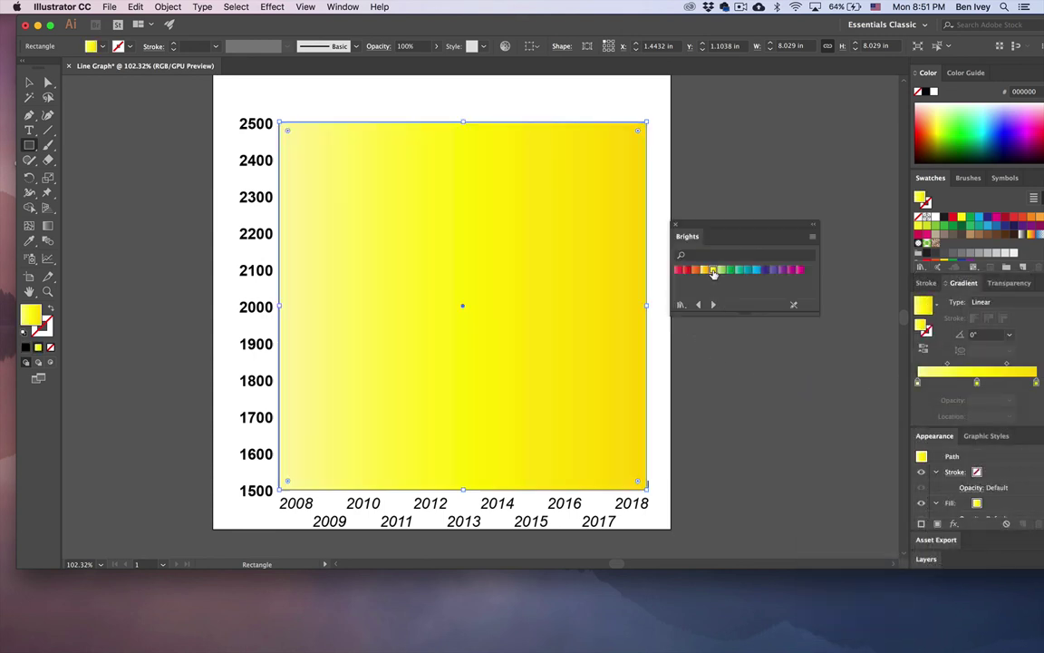
key(super+shift+bracketleft)
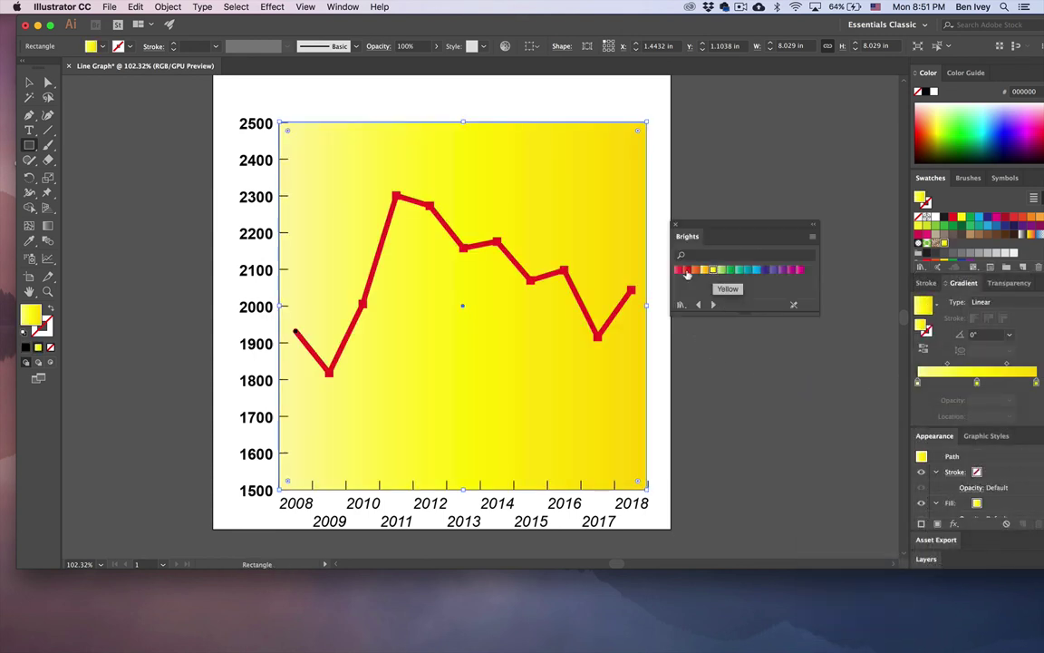
Step: Select the whole chart and move it higher on the page
click(29, 83)
click(142, 150)
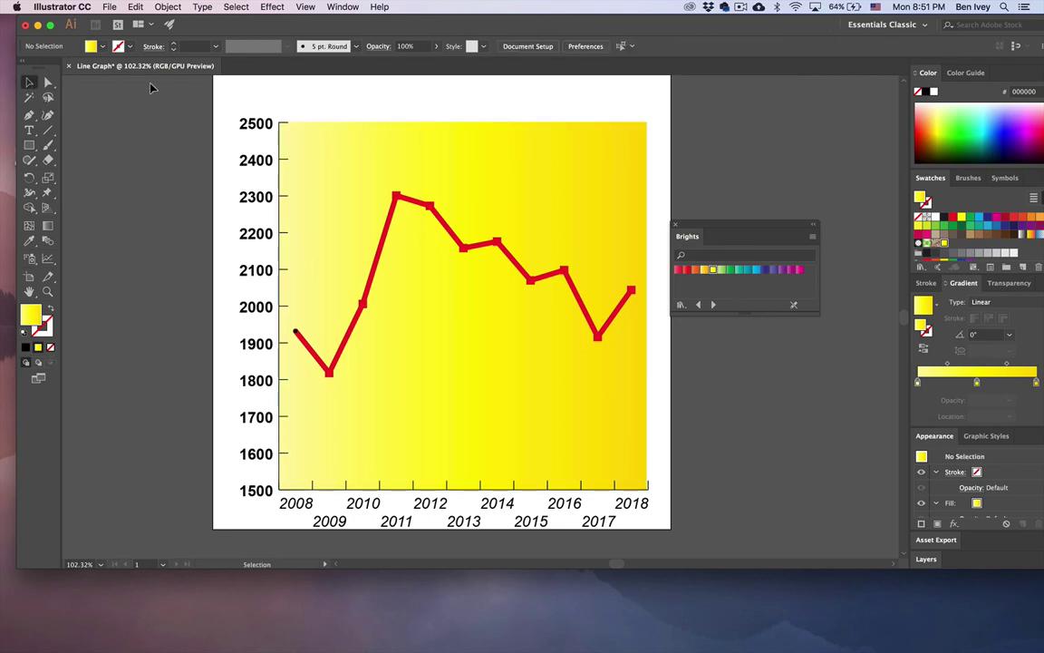
drag(225, 102, 660, 526)
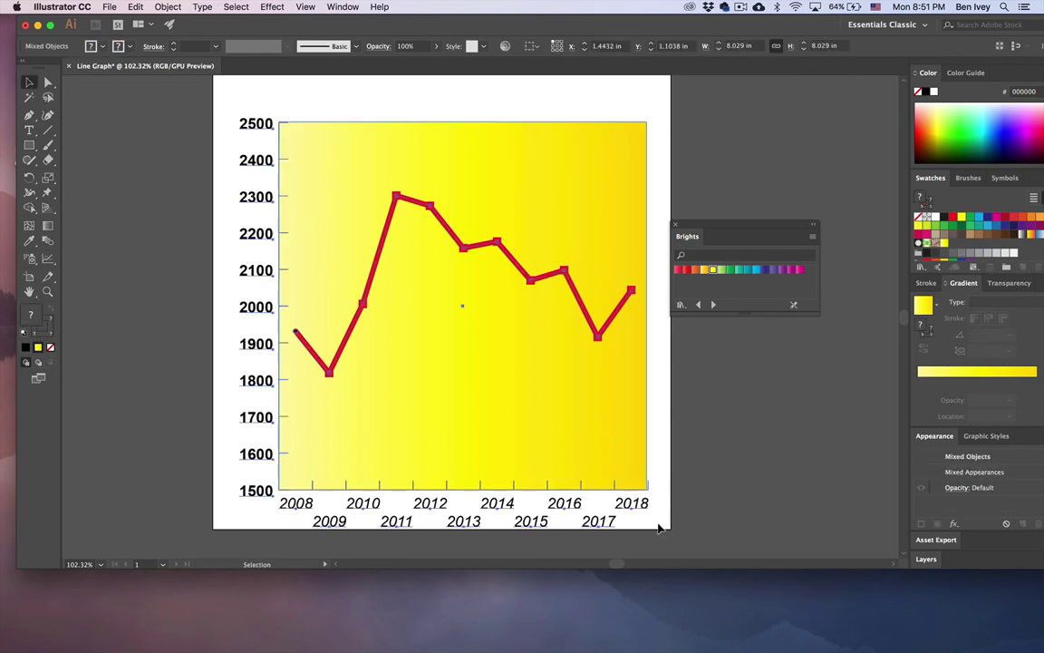
drag(627, 480, 622, 450)
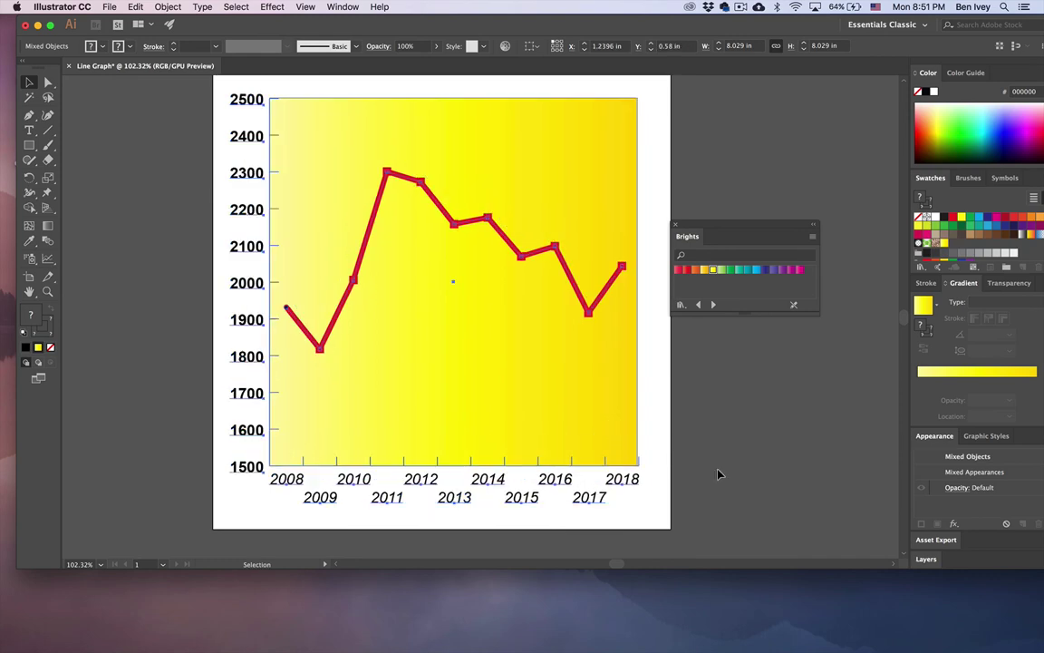
scroll(720, 473, up, 2)
Step: Save the document as Line Graph.ai with the default Illustrator options
click(718, 473)
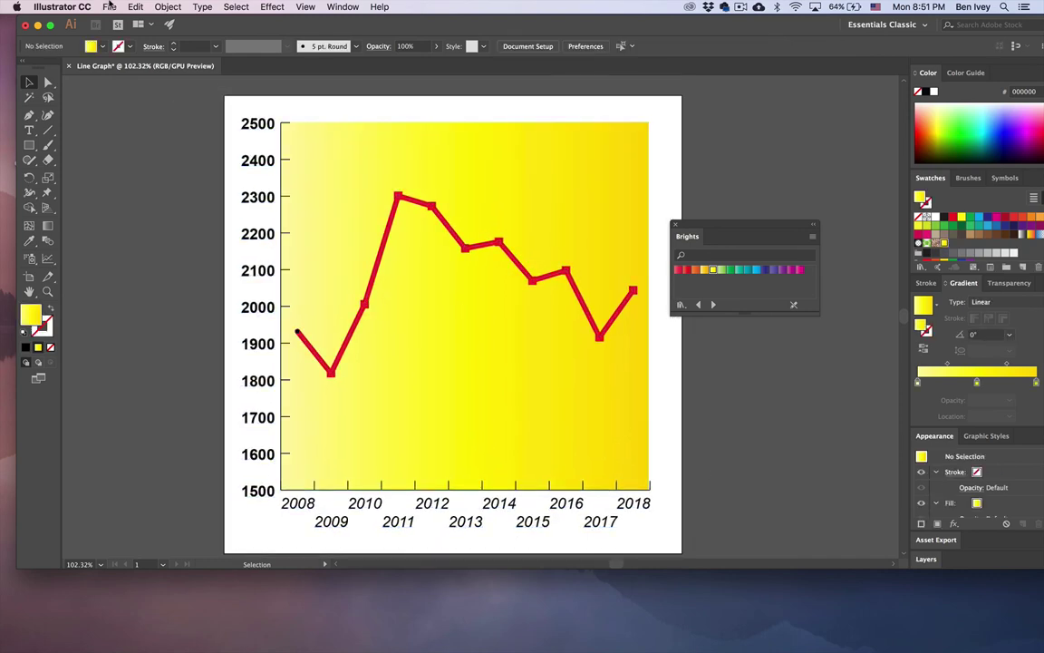
click(109, 6)
click(126, 102)
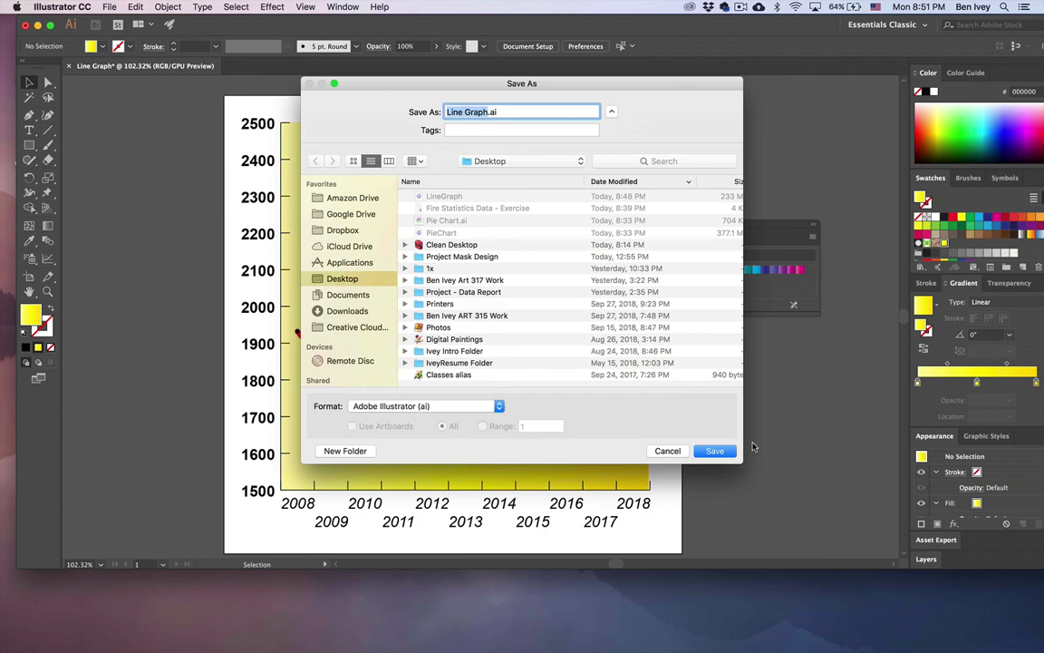
click(716, 450)
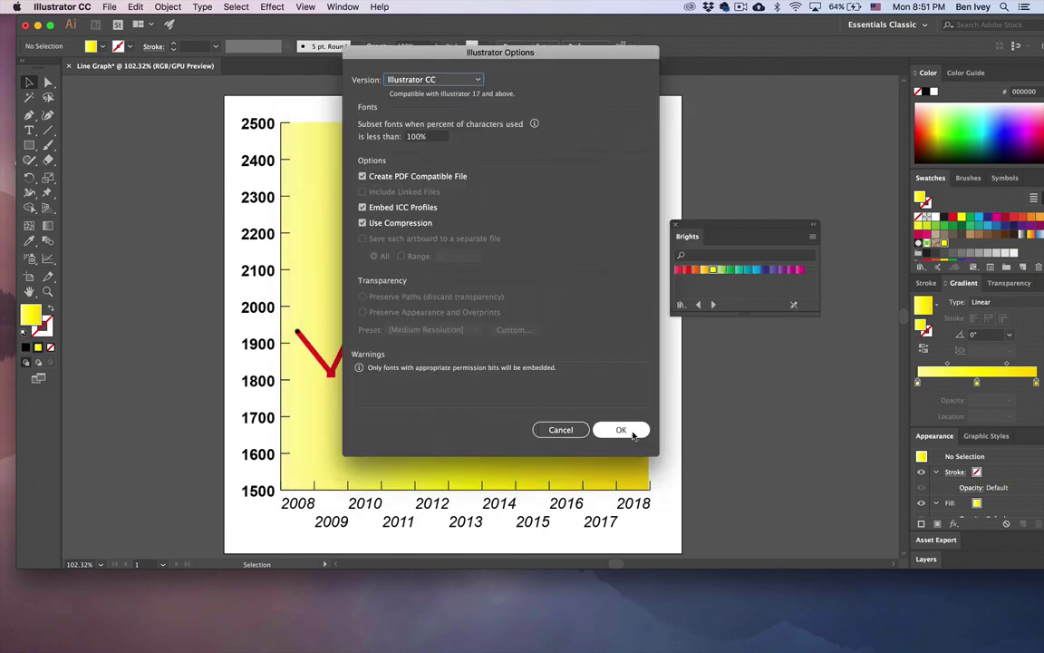
click(622, 430)
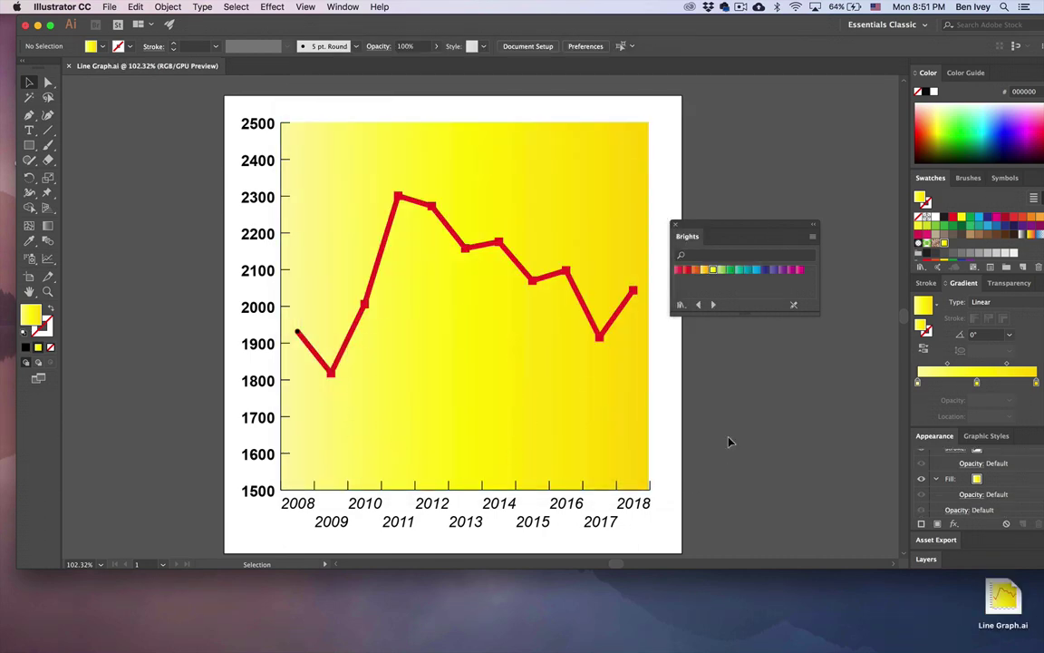